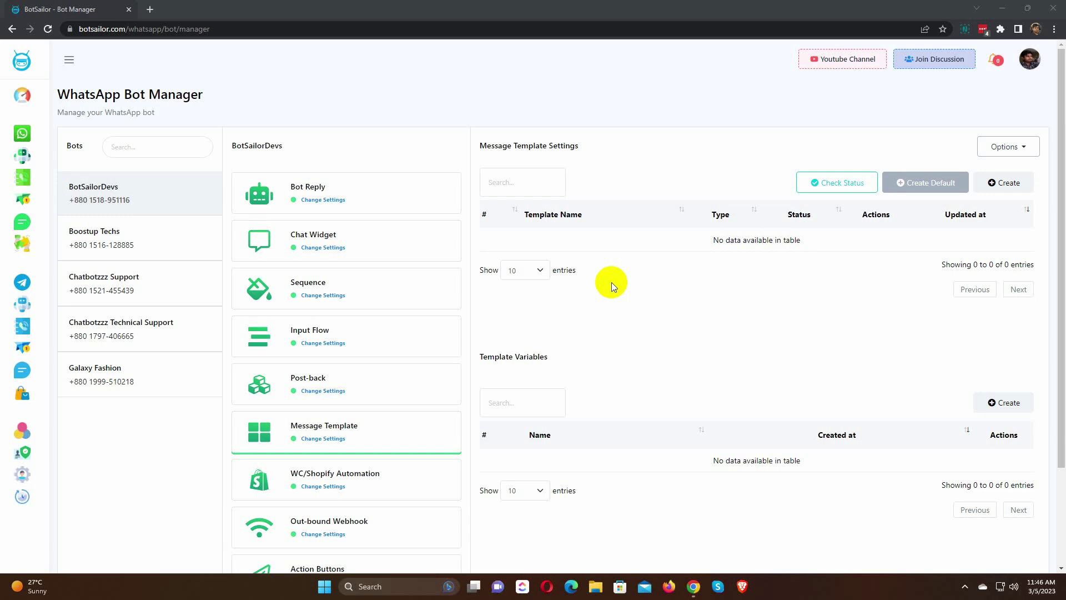
# - Go to business.facebook.com in a new tab and switch to the Newrajshahi business
pyautogui.click(150, 10)
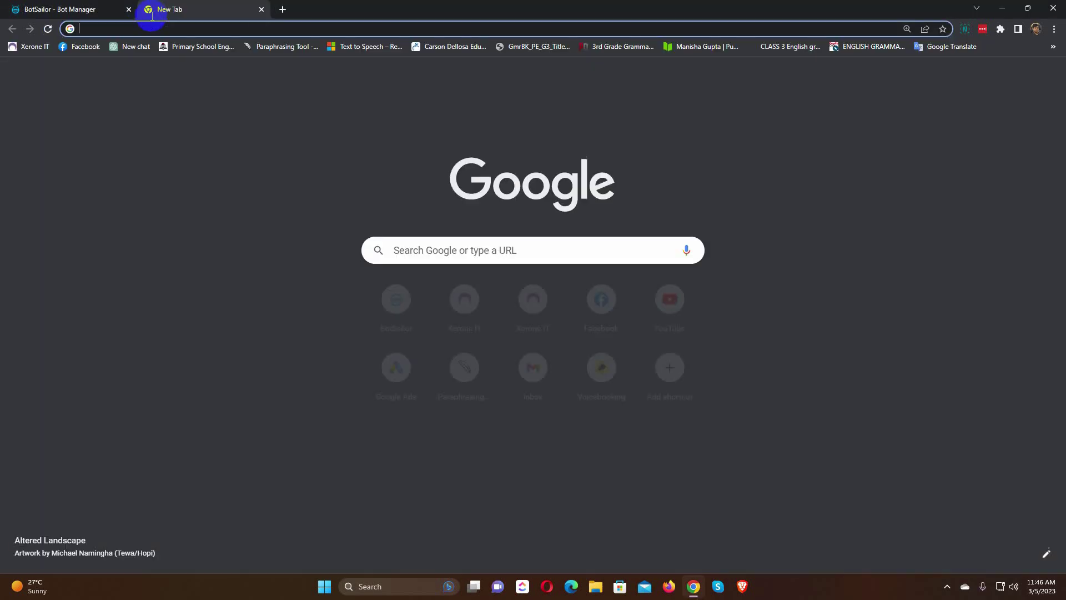
pyautogui.write('bus')
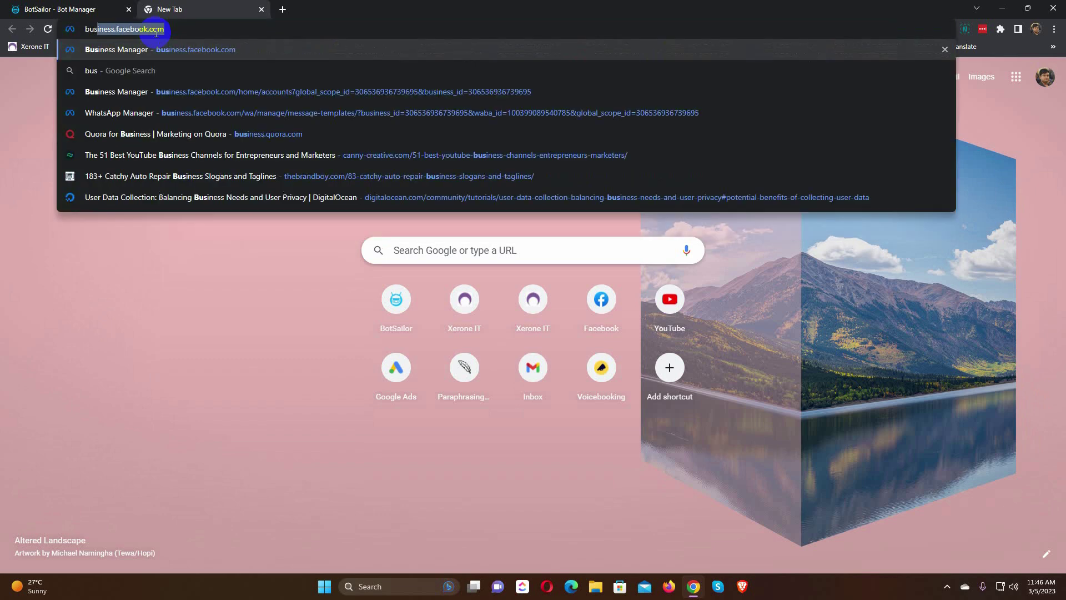
pyautogui.press('Return')
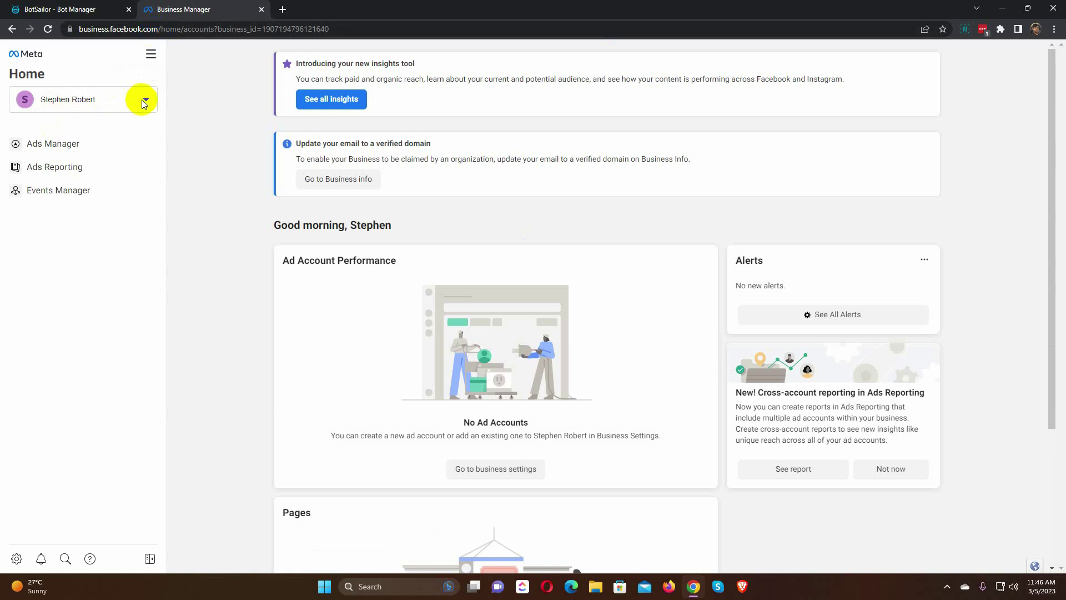
pyautogui.click(141, 99)
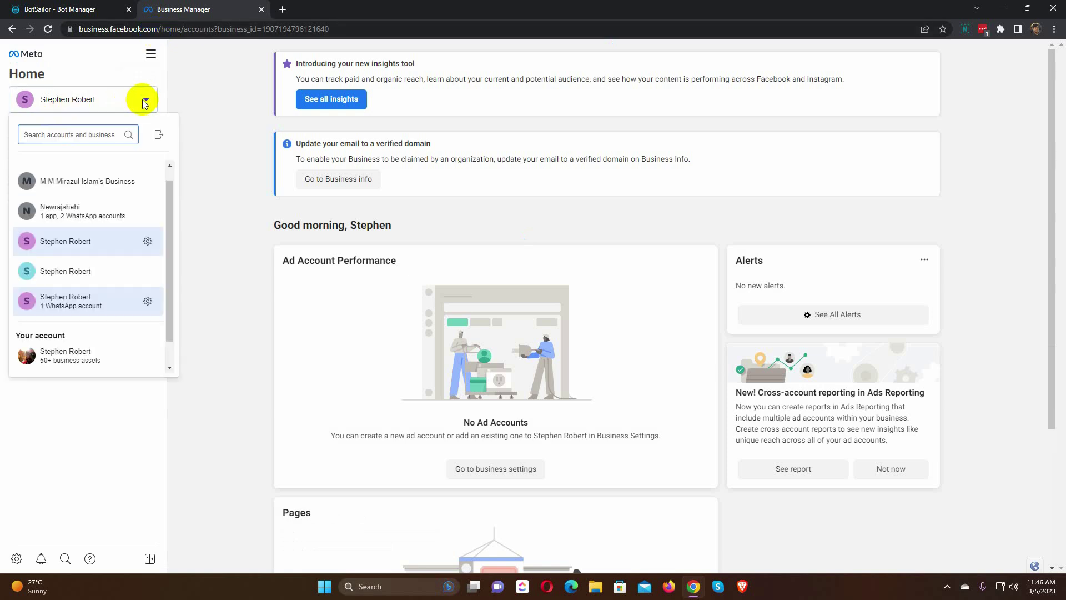
pyautogui.click(87, 213)
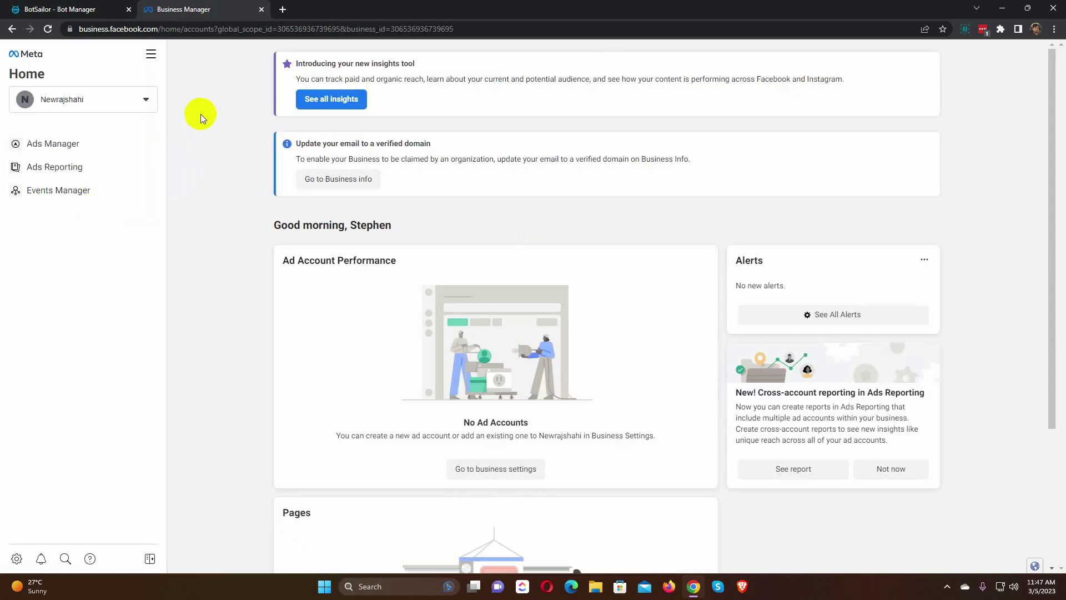
# - Launch WhatsApp Manager from the All tools menu
pyautogui.click(152, 57)
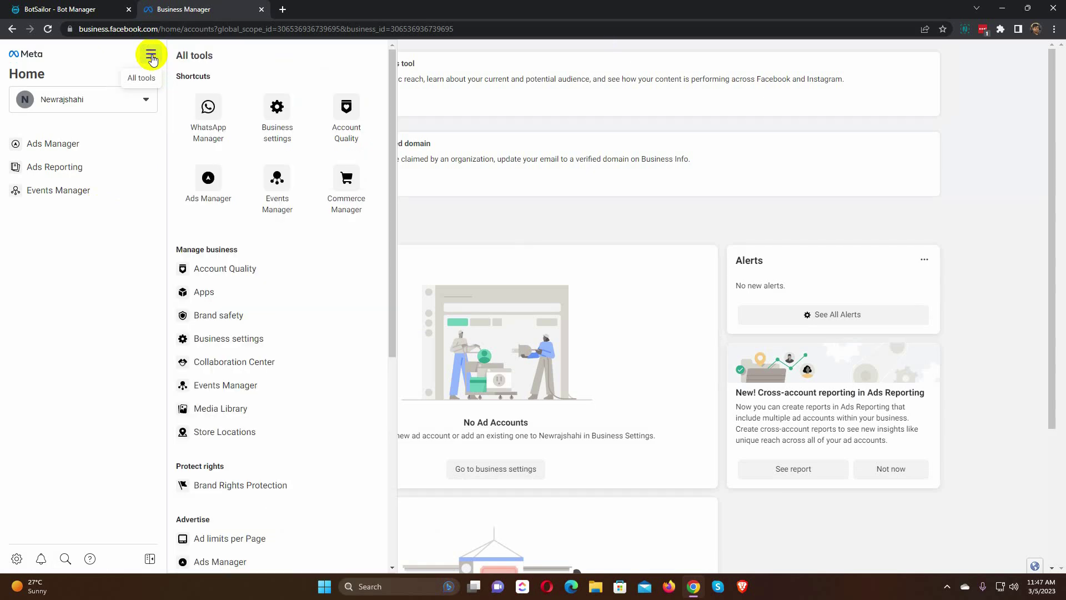
pyautogui.click(208, 116)
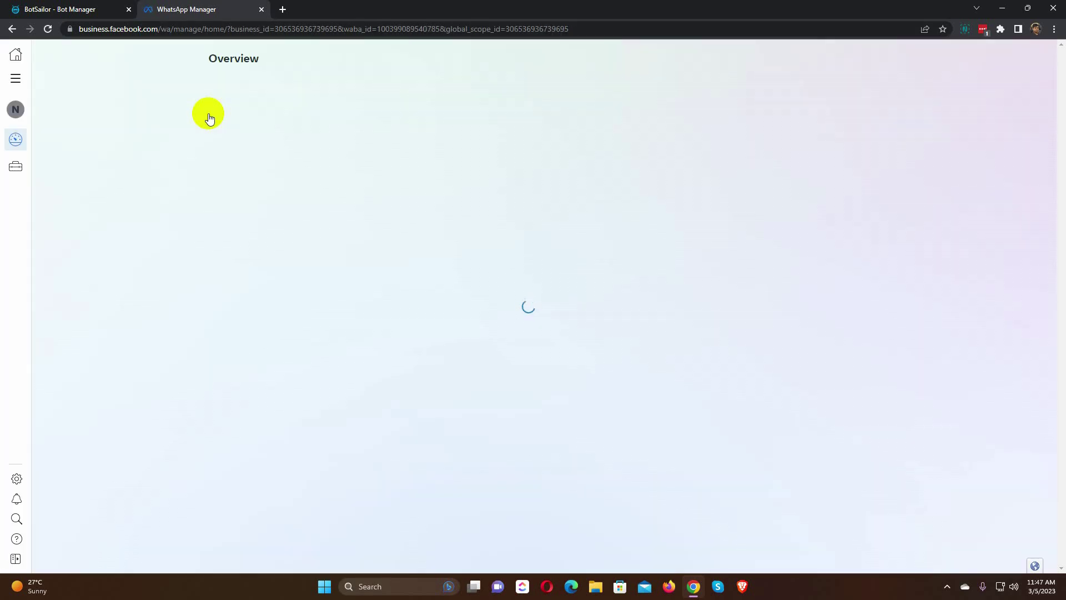
pyautogui.scroll(-1, 208, 117)
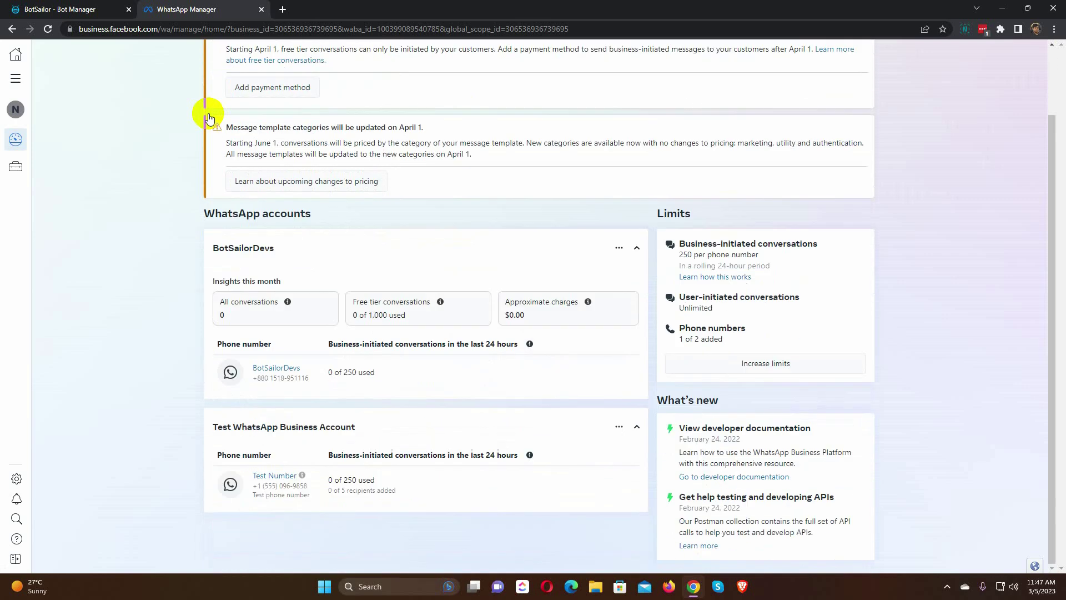
pyautogui.moveTo(213, 248); pyautogui.dragTo(276, 251)
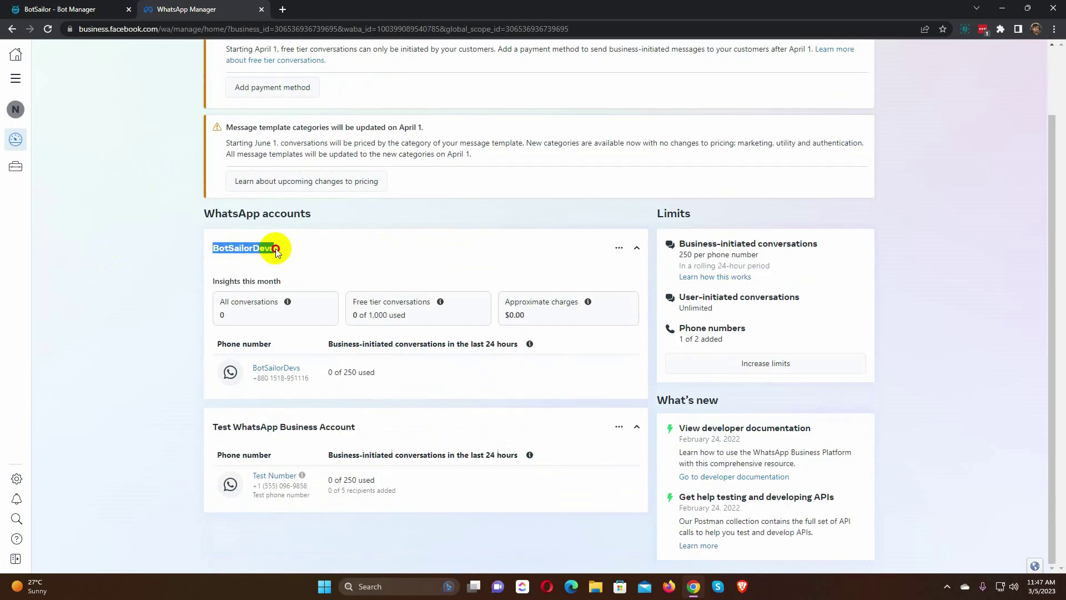
# - From the BotSailorDevs account menu, go to Manage message templates and begin a new template
pyautogui.click(618, 247)
pyautogui.click(643, 277)
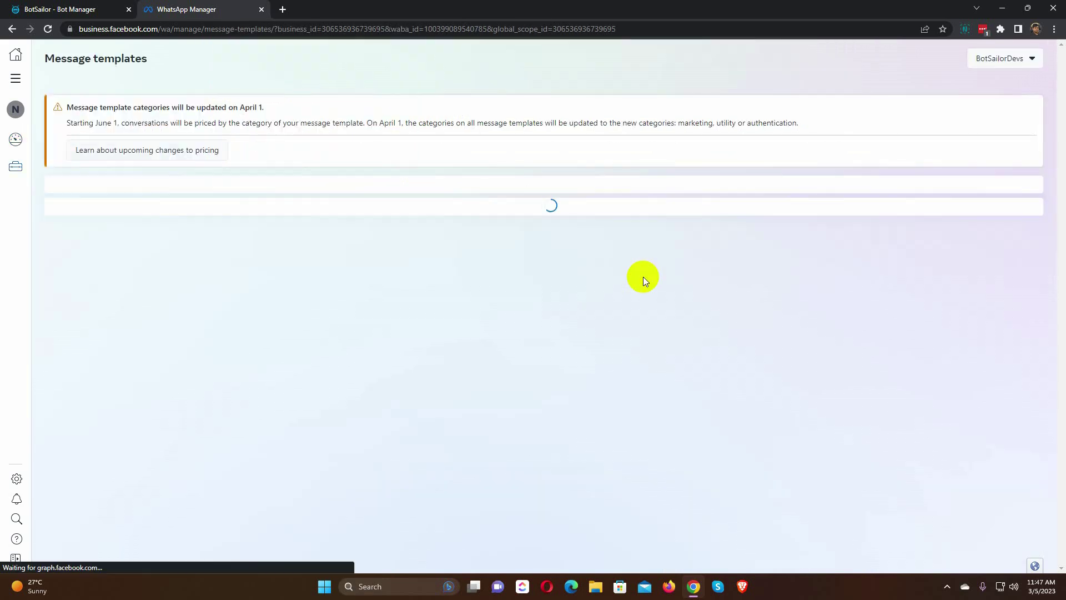
pyautogui.scroll(-5, 642, 281)
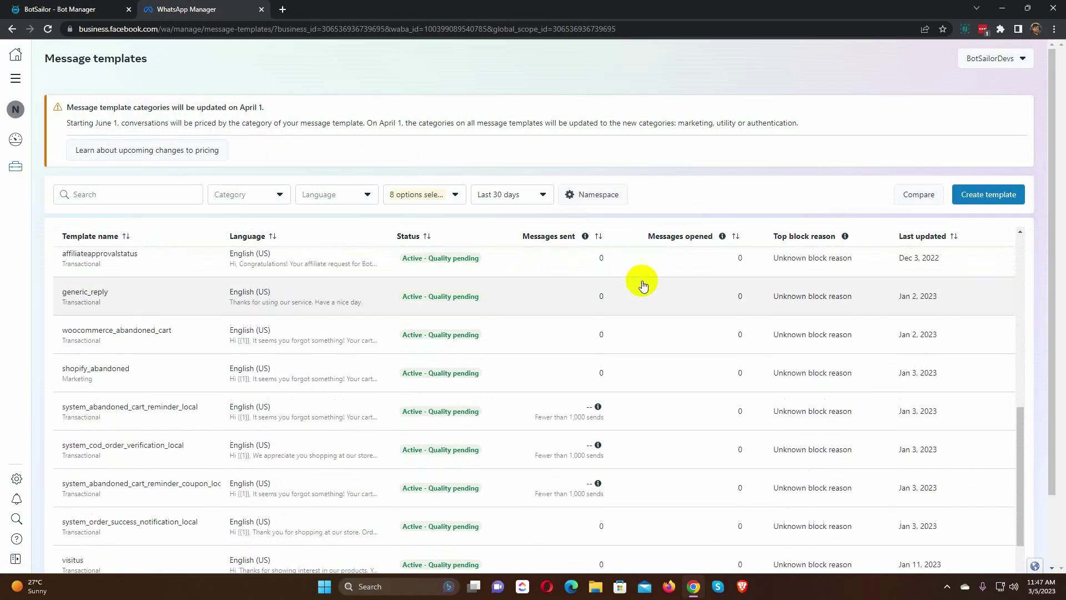
pyautogui.scroll(5, 638, 281)
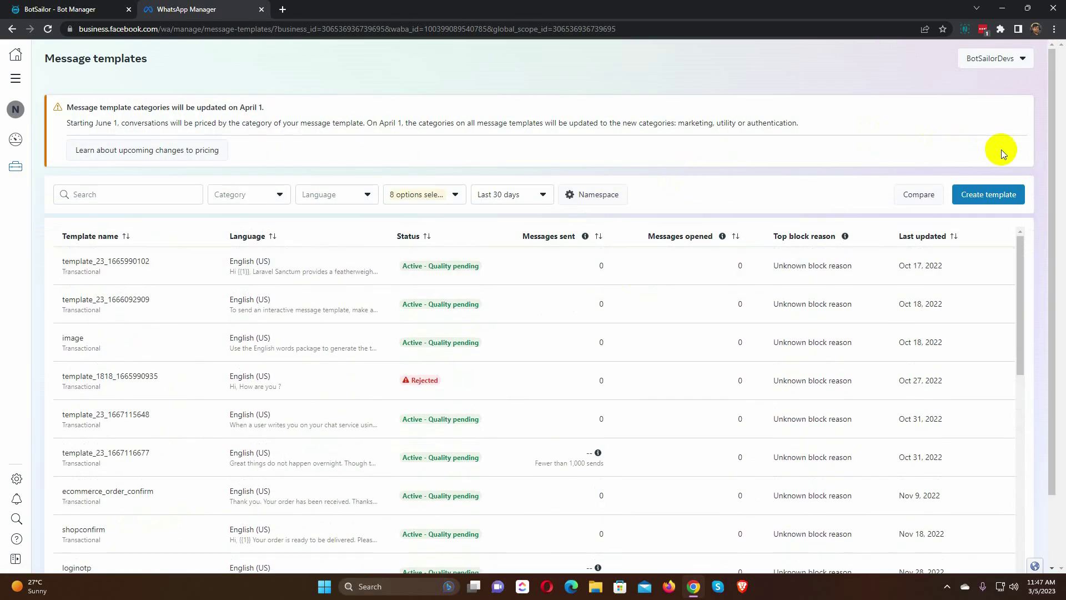
pyautogui.click(990, 196)
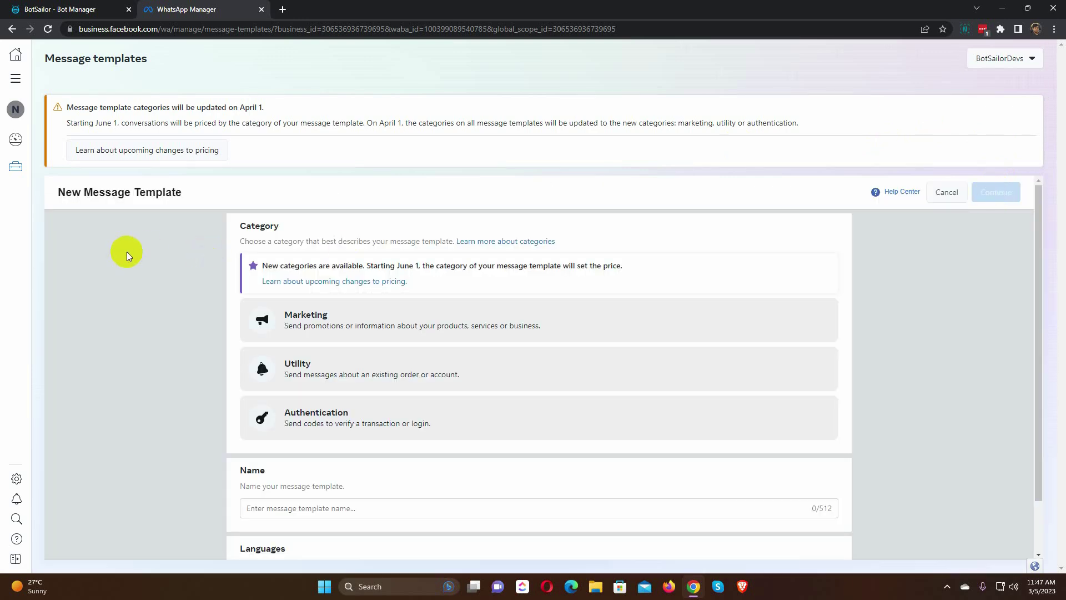
# - Choose the Utility category and name the template product_order_notification
pyautogui.moveTo(238, 226); pyautogui.dragTo(290, 230)
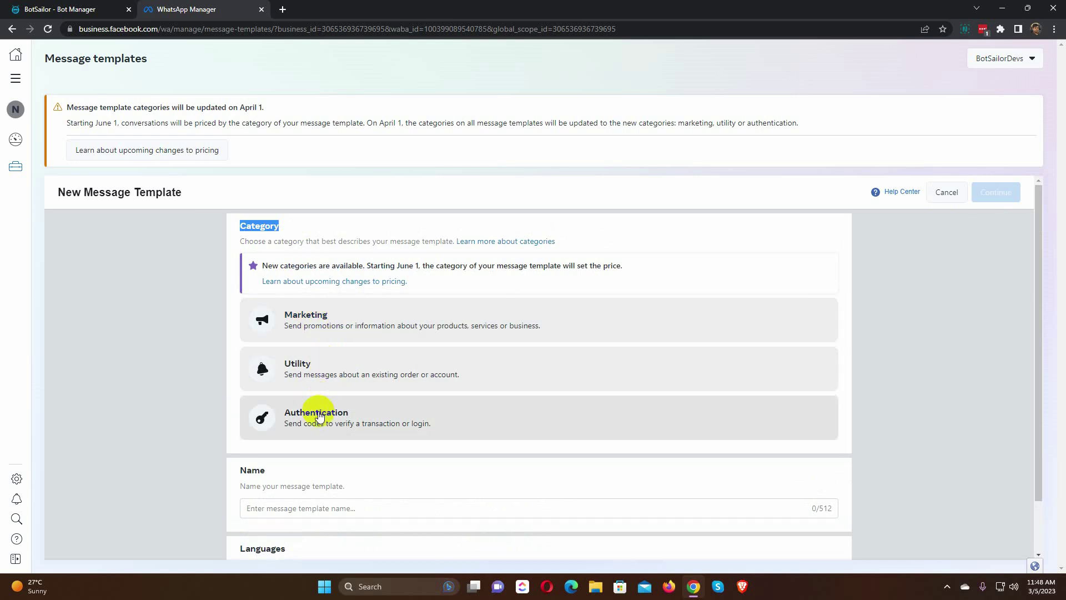
pyautogui.doubleClick(207, 250)
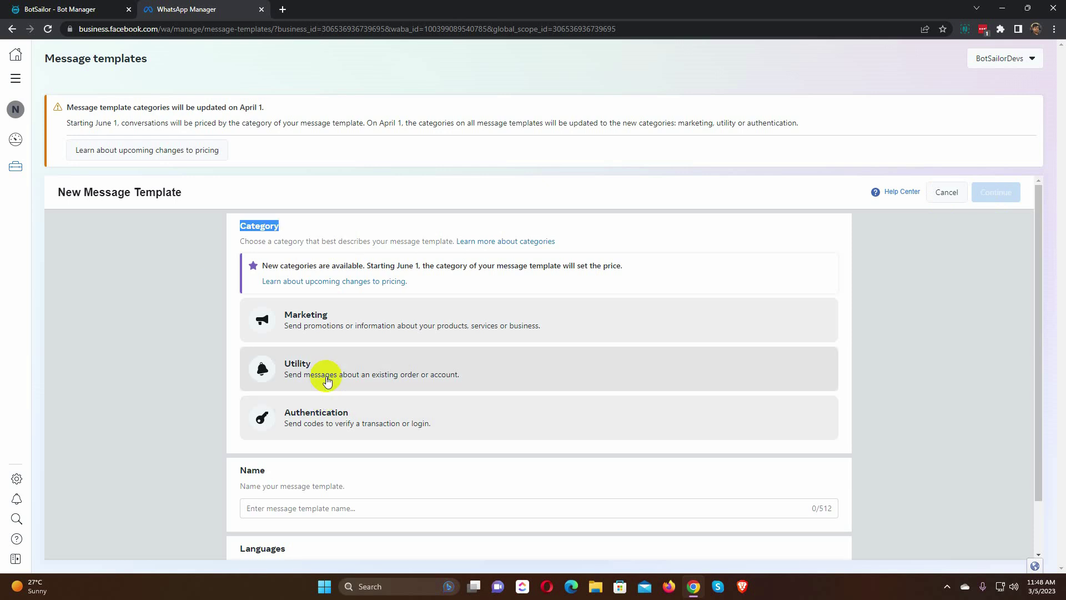
pyautogui.click(341, 369)
pyautogui.scroll(-1, 318, 408)
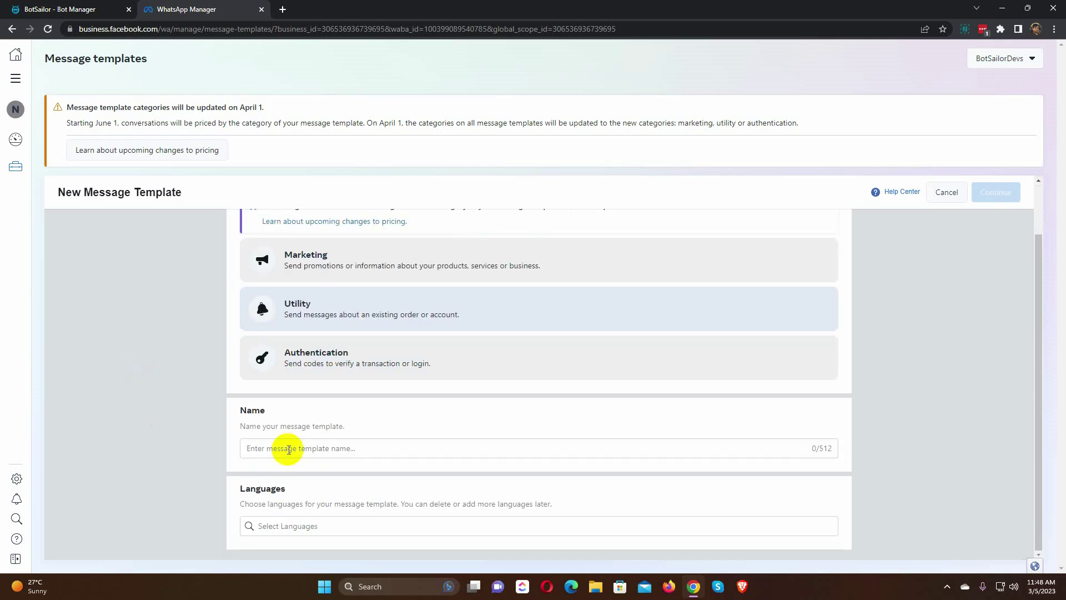
pyautogui.click(280, 447)
pyautogui.write('productor')
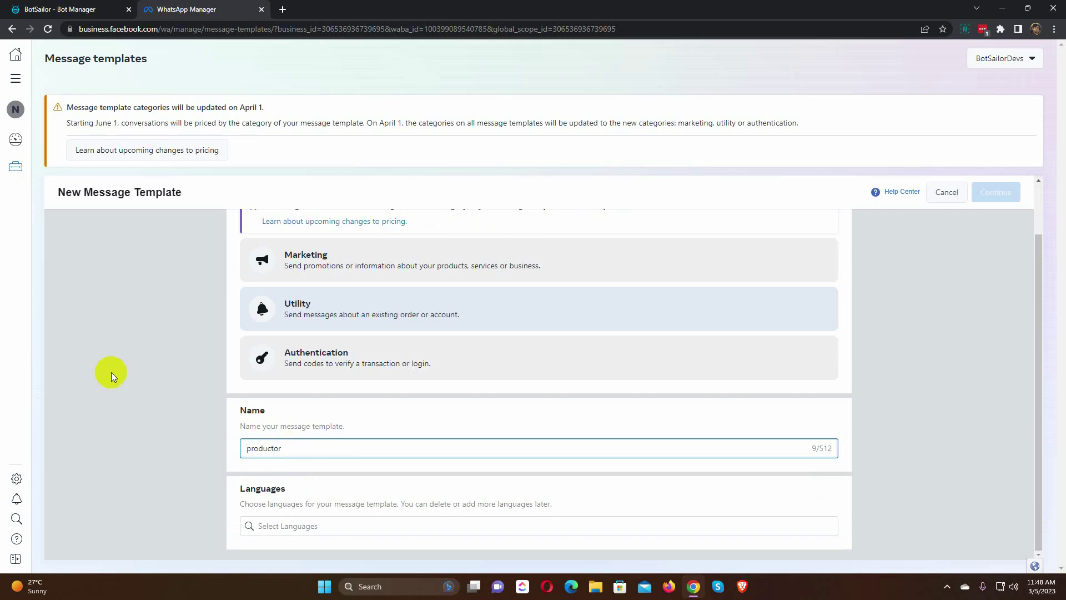
pyautogui.press('BackSpace')
pyautogui.press('BackSpace')
pyautogui.write('_order_notification')
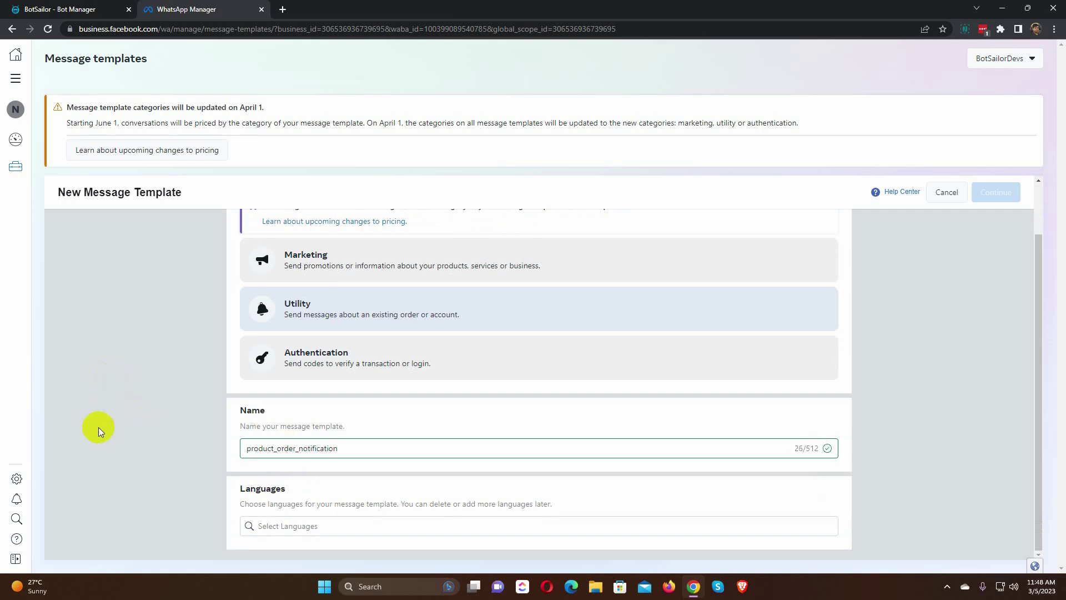
pyautogui.moveTo(242, 492); pyautogui.dragTo(334, 493)
# - Set the language to English (US) and continue to the content editor
pyautogui.click(317, 526)
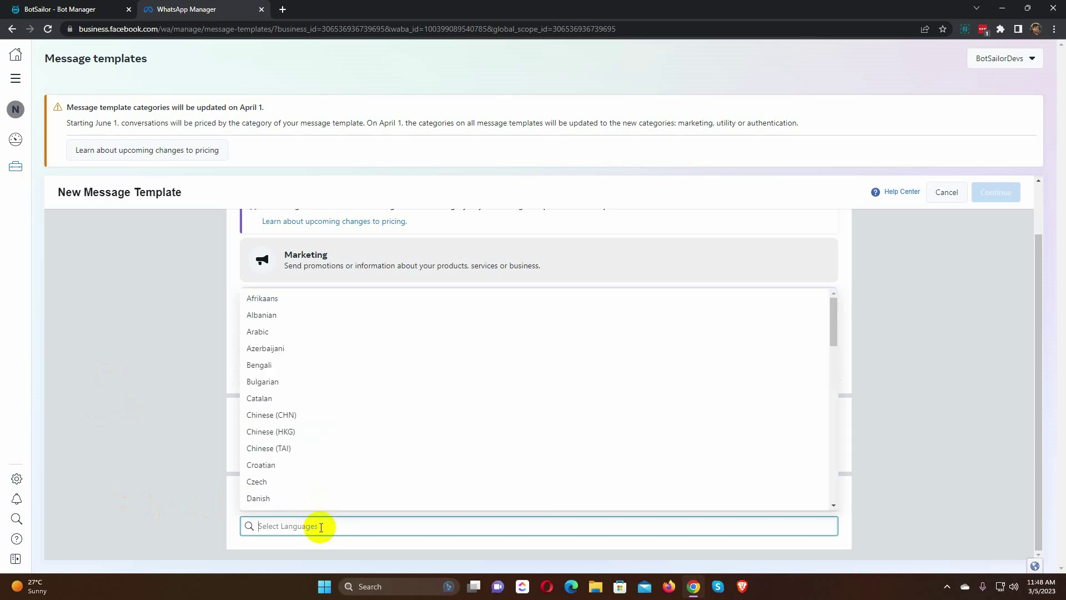
pyautogui.write('e')
pyautogui.click(283, 500)
pyautogui.click(194, 499)
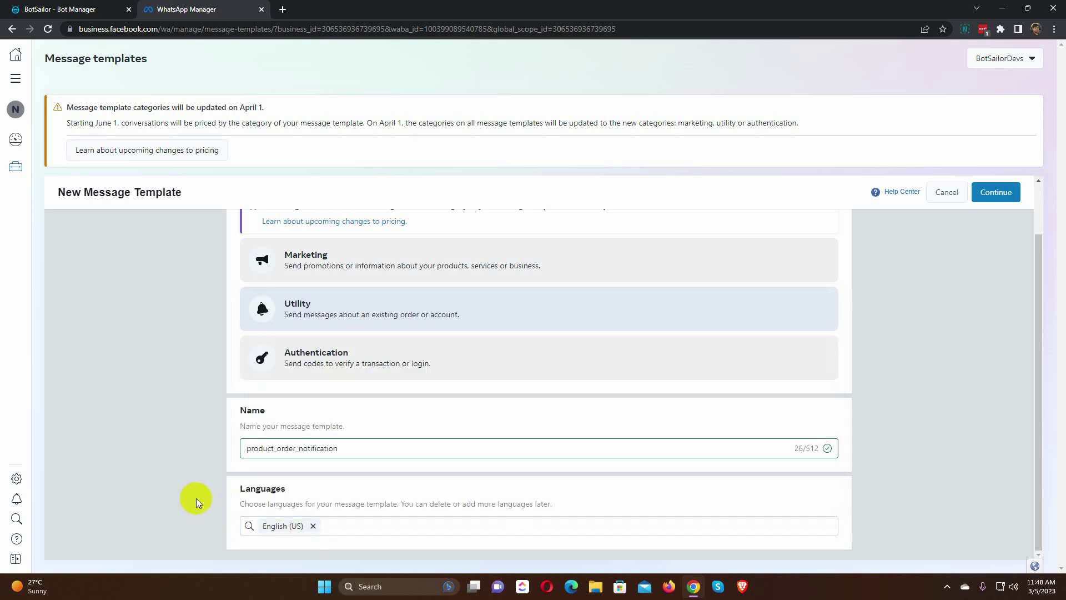
pyautogui.click(997, 193)
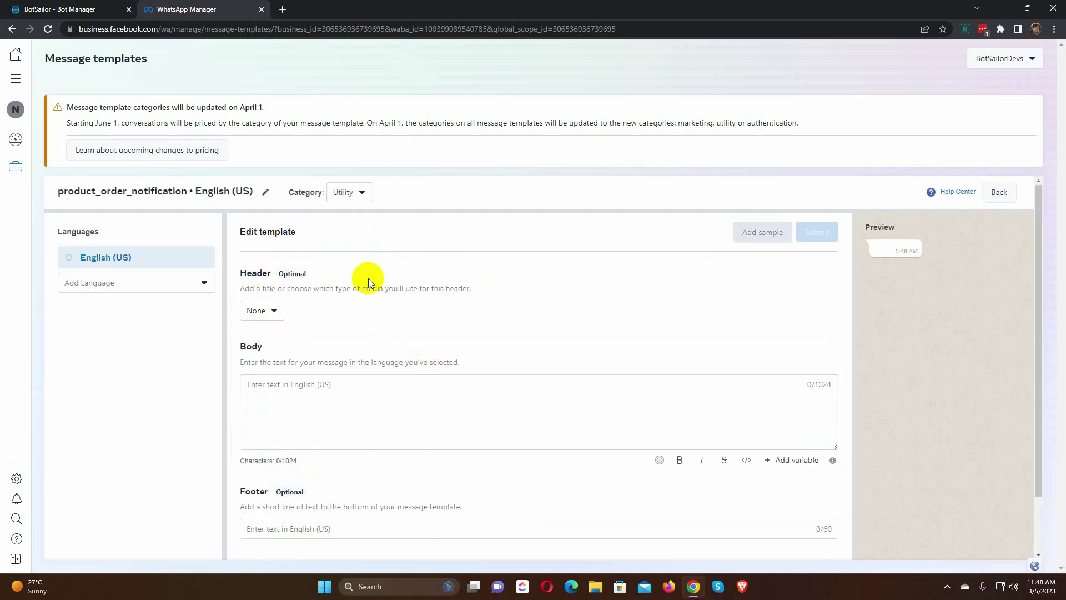
# - Set the template header to Media with the Image type
pyautogui.moveTo(242, 272); pyautogui.dragTo(419, 279)
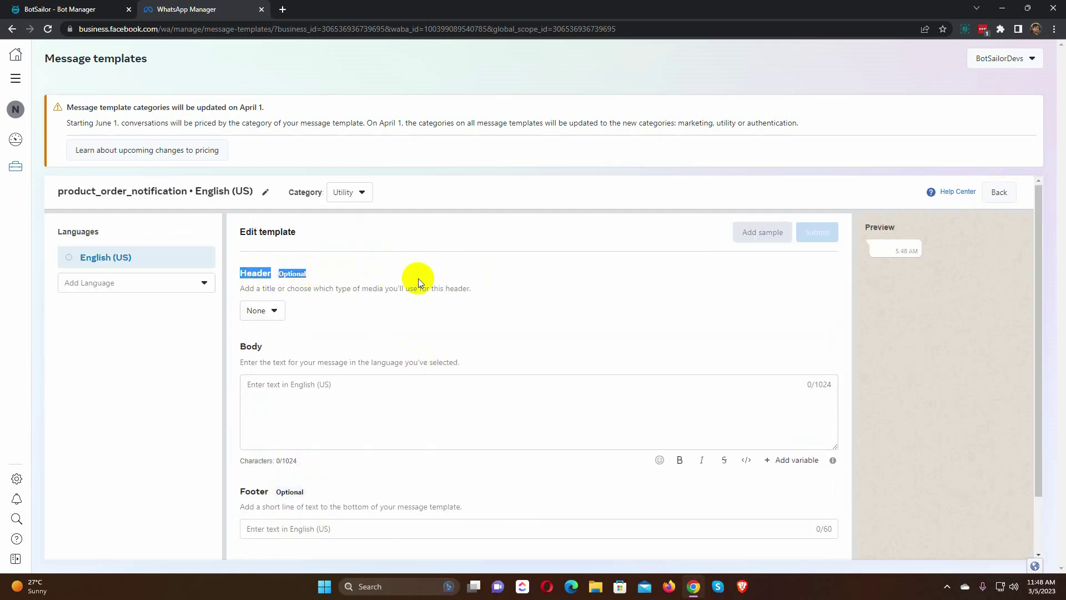
pyautogui.click(274, 312)
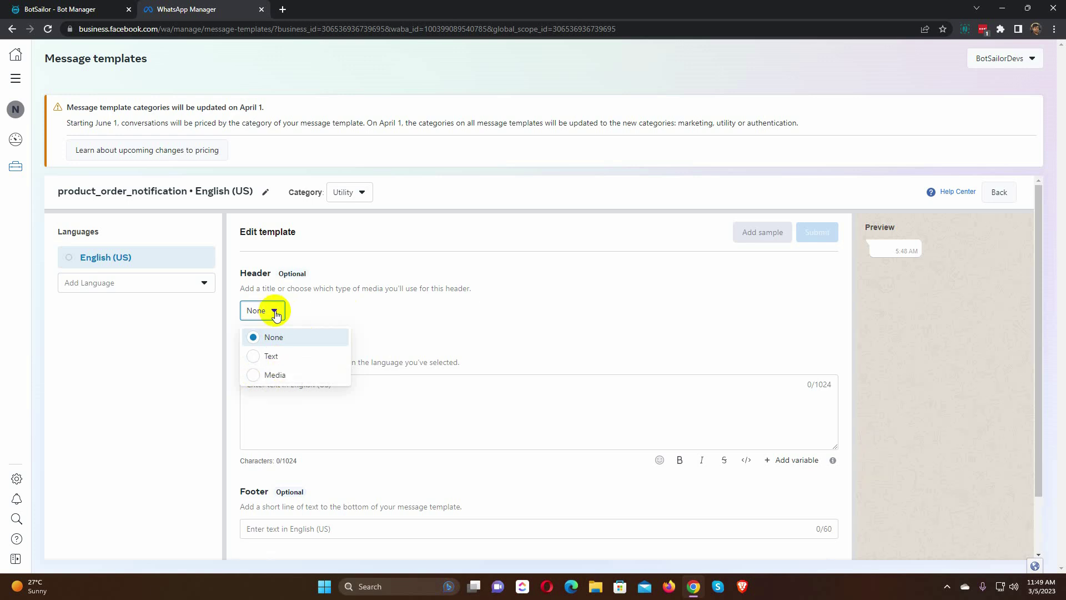
pyautogui.click(287, 377)
pyautogui.scroll(-1, 285, 374)
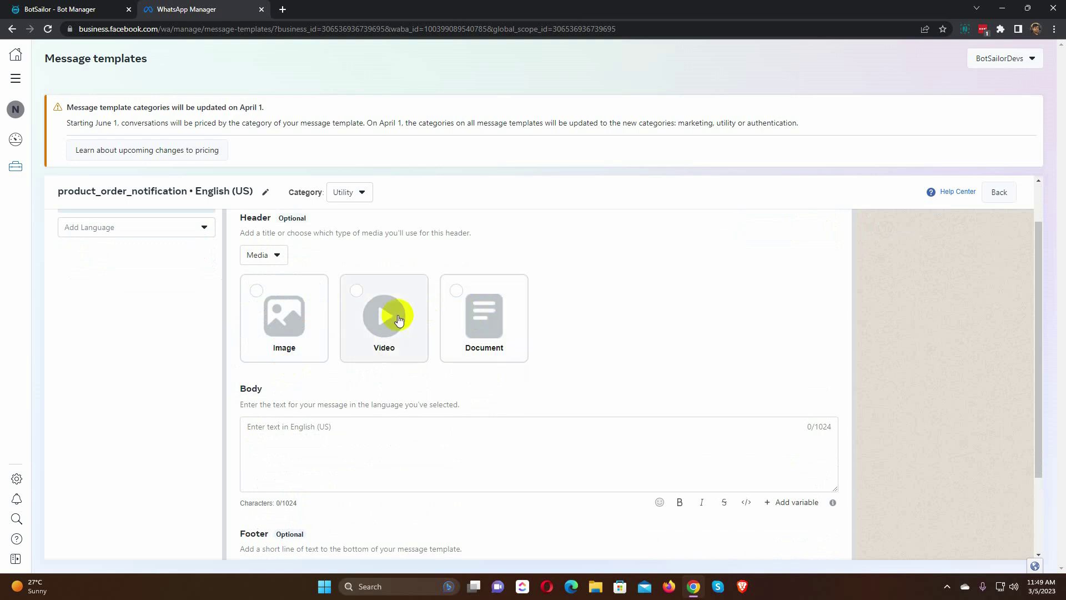
pyautogui.click(290, 319)
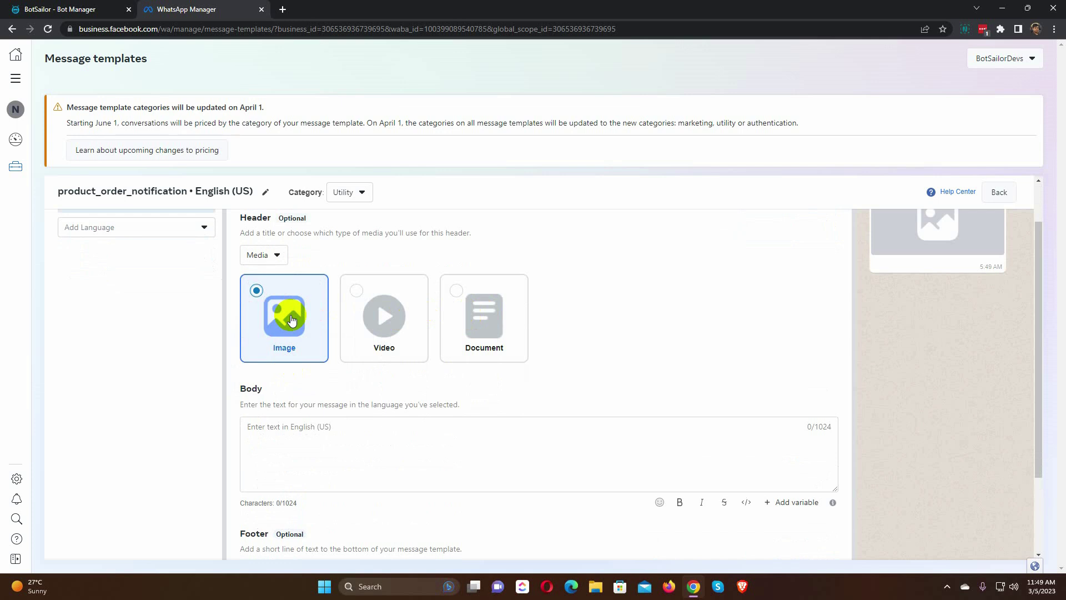
pyautogui.scroll(-2, 291, 320)
# - Write the order-notification body with Price {{1}} and Delivery Date {{2}} variables
pyautogui.click(299, 336)
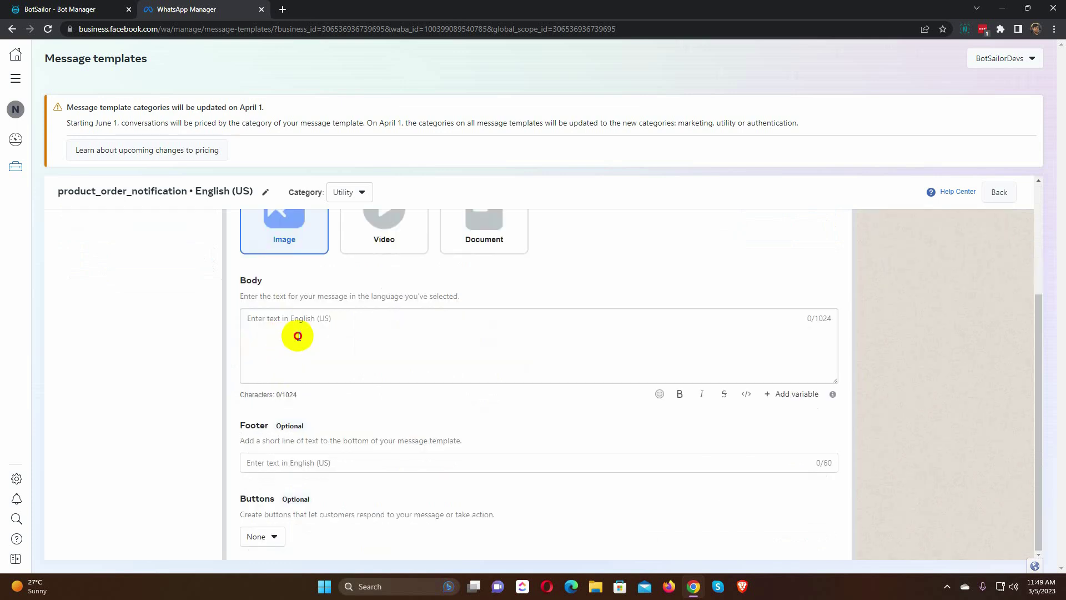
pyautogui.write('Hello,')
pyautogui.press('Return')
pyautogui.write('Thank you')
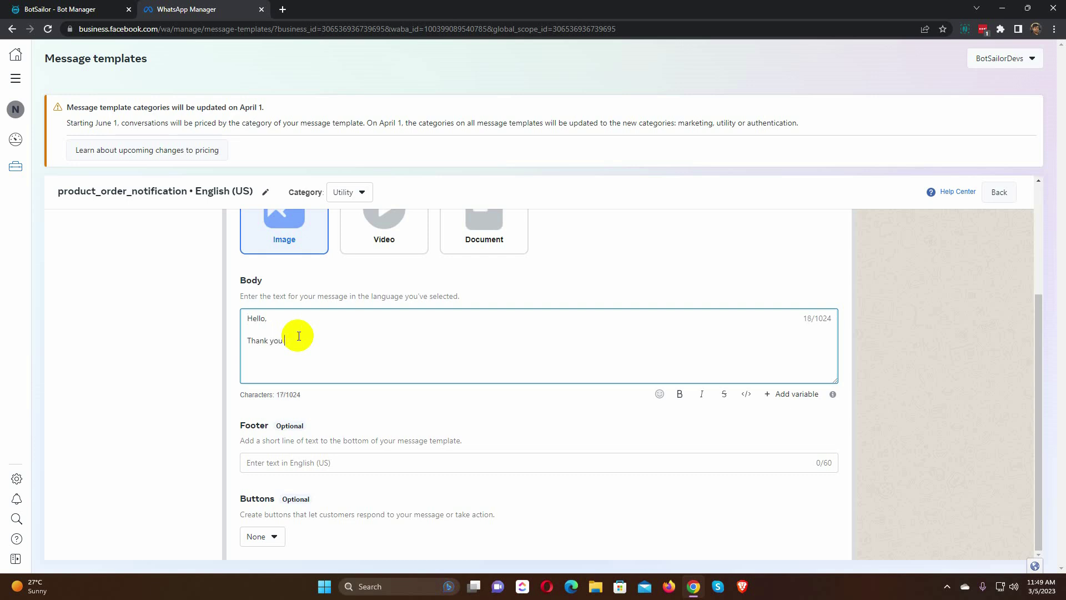
pyautogui.write(' for creating an order on our store.')
pyautogui.press('Return')
pyautogui.write('Here are your ')
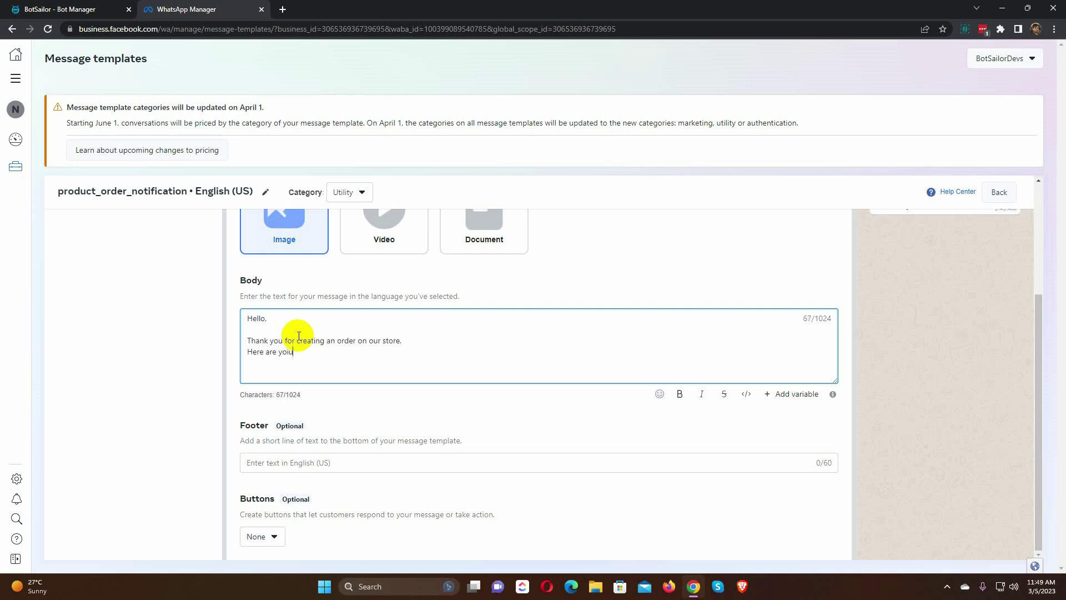
pyautogui.write('order details.')
pyautogui.press('Return')
pyautogui.press('Return')
pyautogui.write('P')
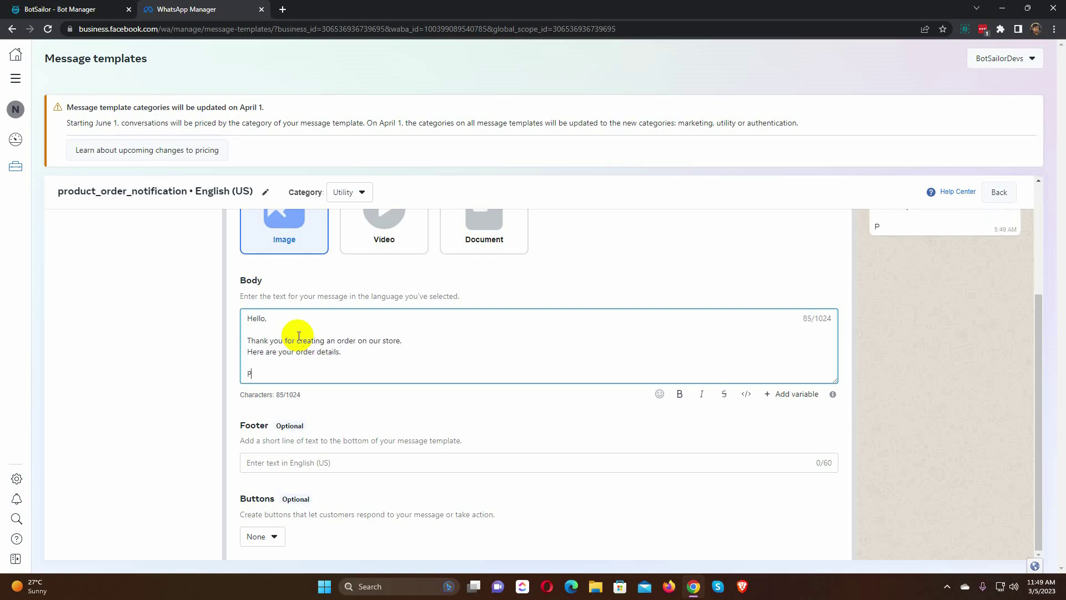
pyautogui.write('rice:')
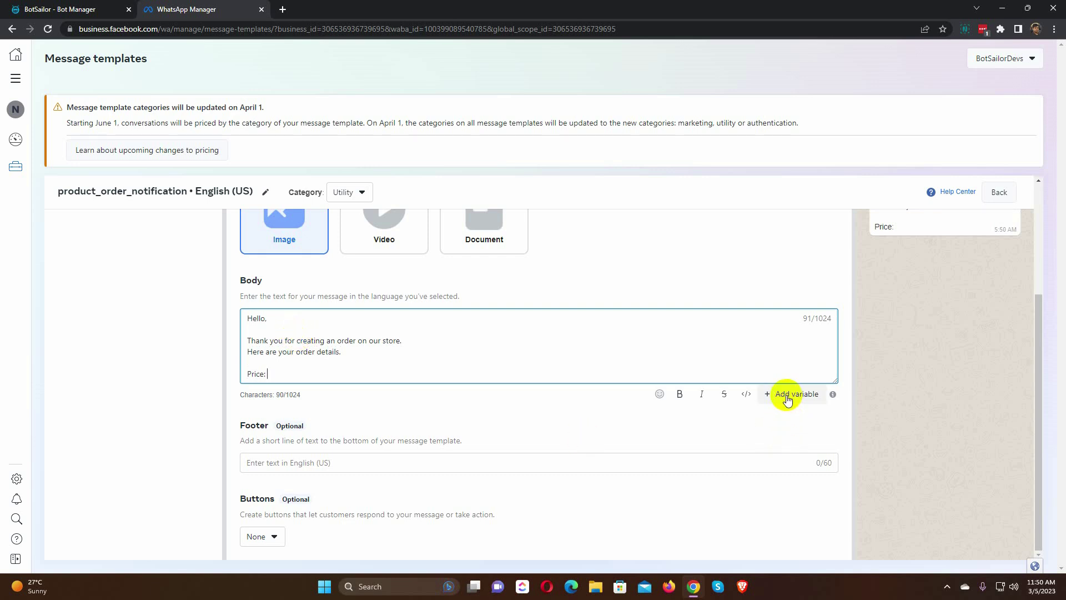
pyautogui.click(790, 393)
pyautogui.write('D')
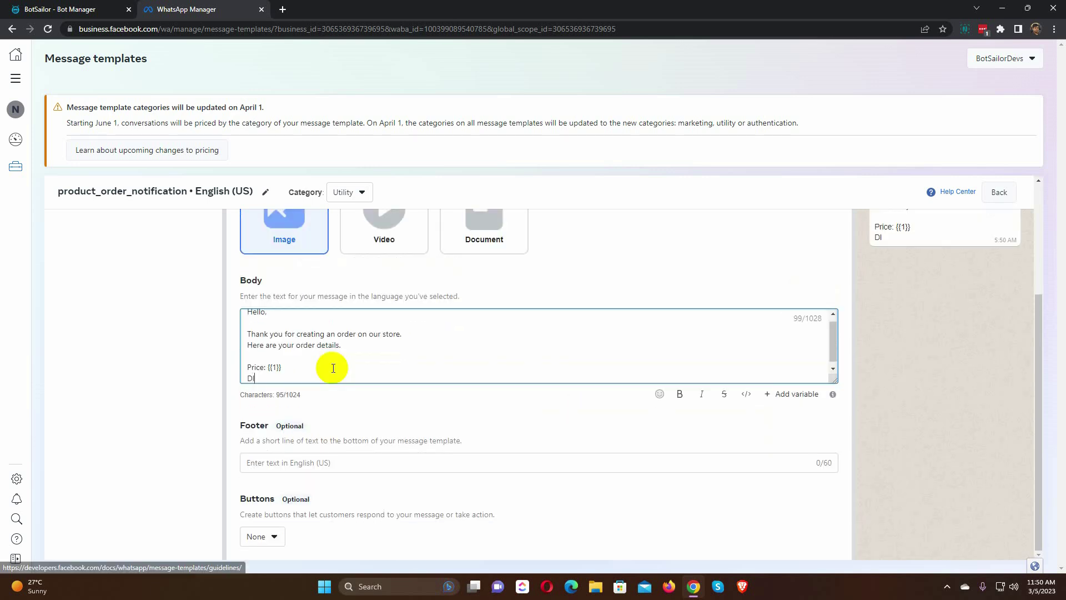
pyautogui.write('elivery Date:')
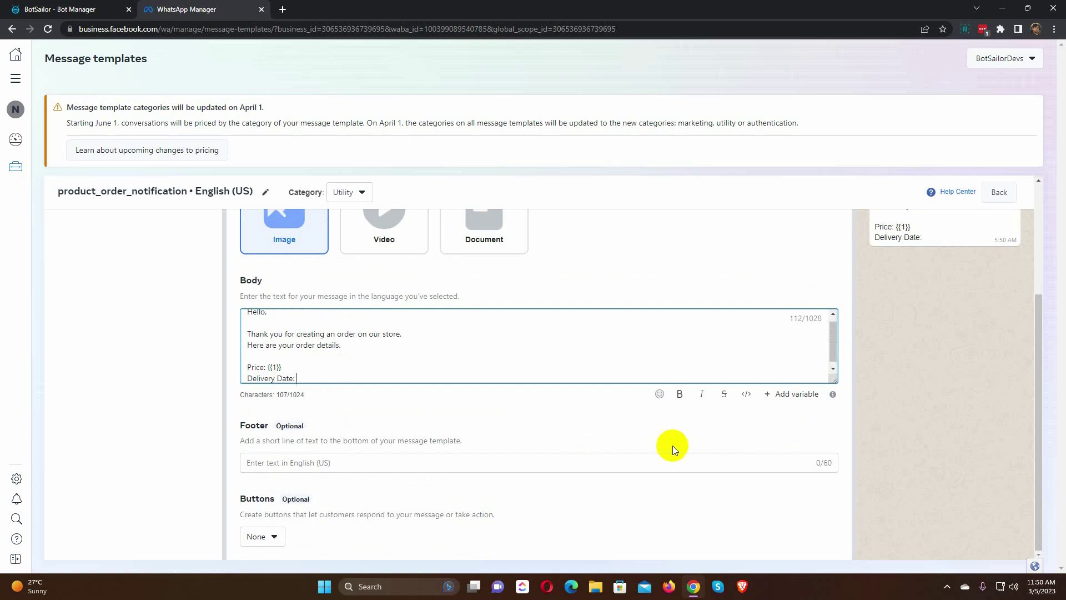
pyautogui.click(792, 394)
pyautogui.press('Return')
pyautogui.write('Thank you very')
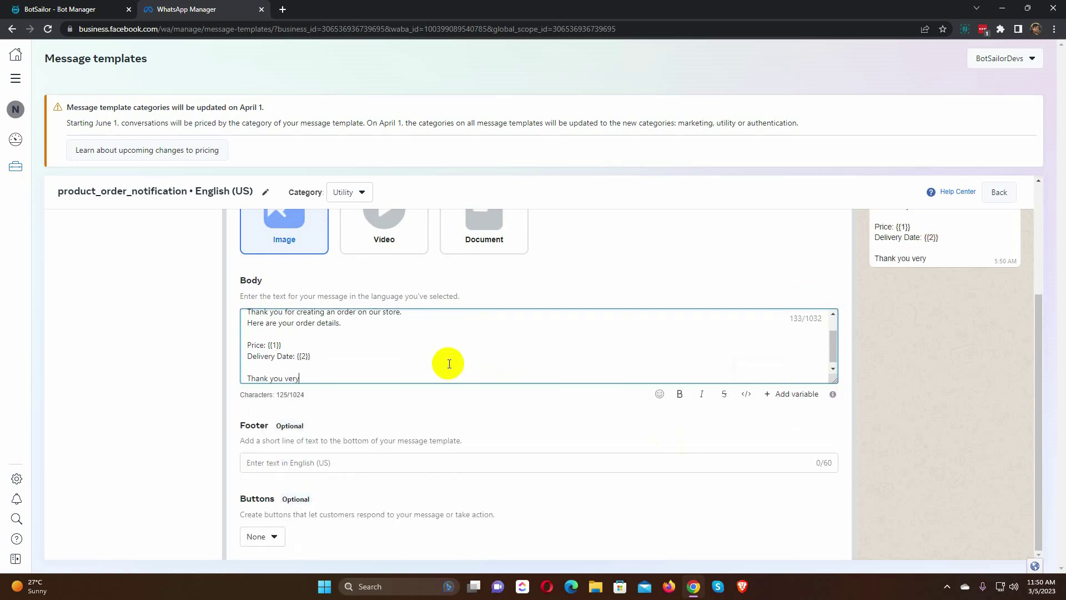
pyautogui.write(' much for purchasing f')
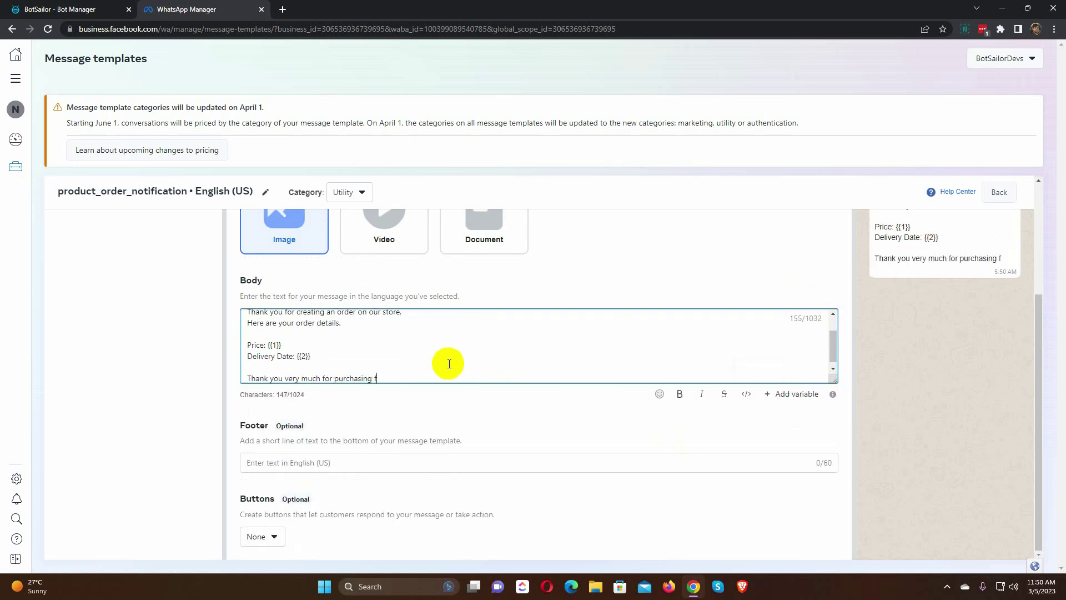
pyautogui.write('rom our store.')
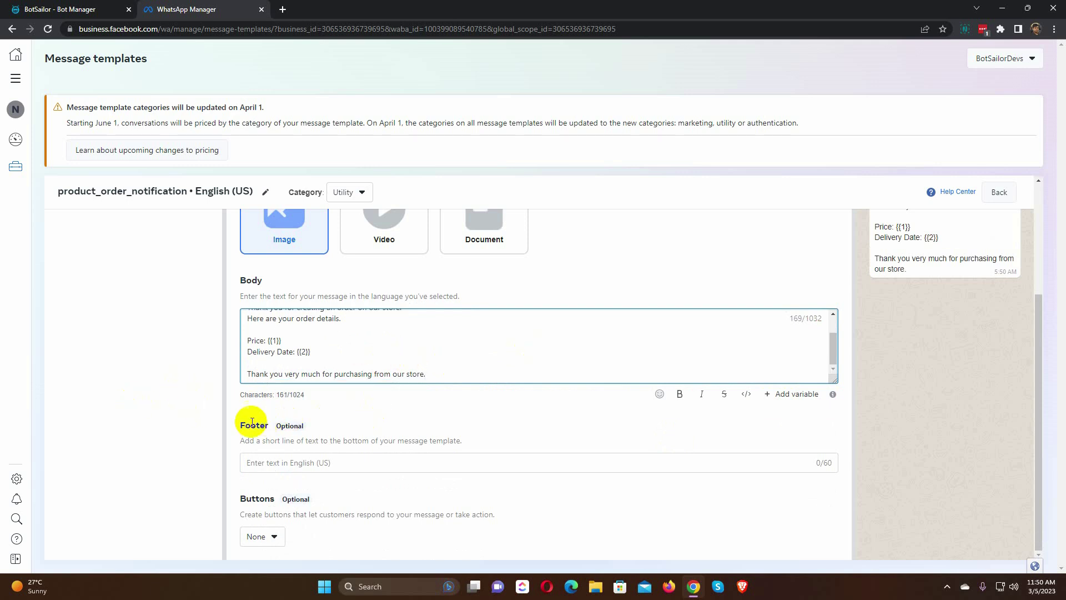
# - Review the optional footer field and leave it empty
pyautogui.moveTo(237, 428); pyautogui.dragTo(327, 429)
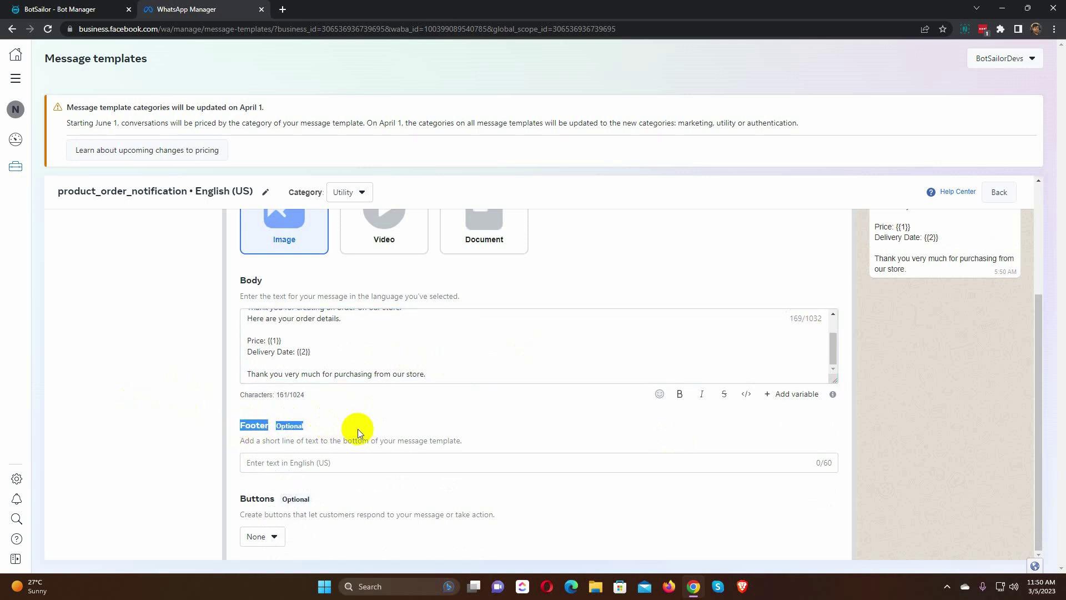
pyautogui.click(349, 427)
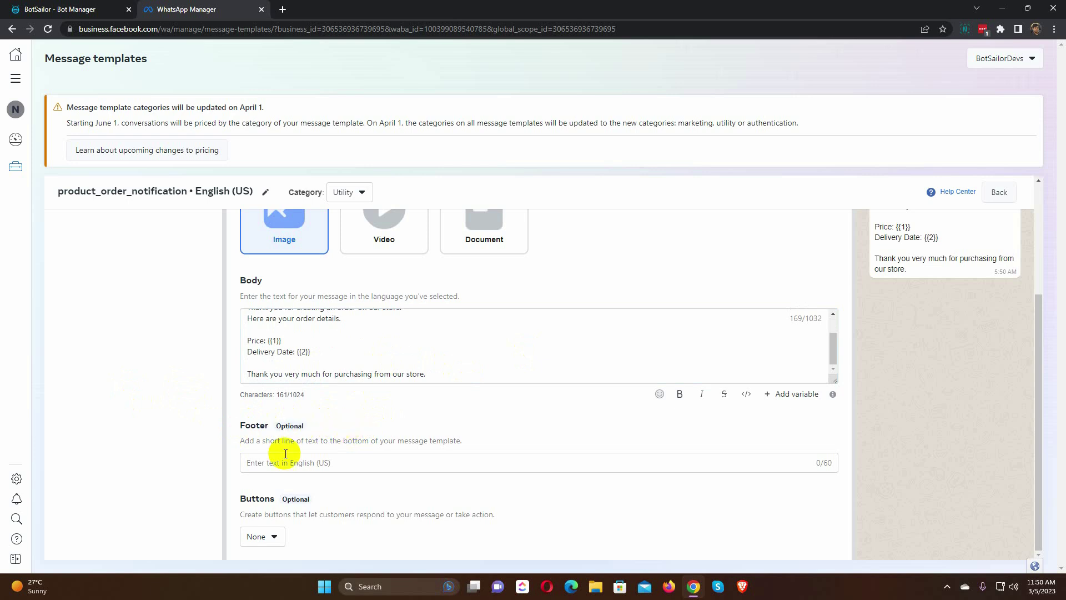
pyautogui.click(323, 464)
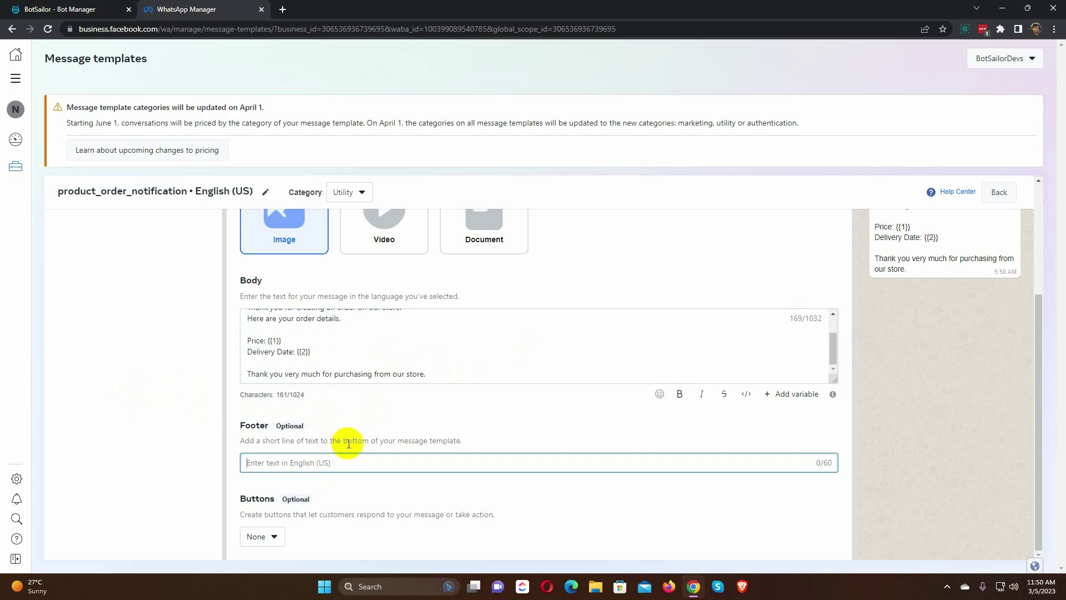
pyautogui.click(348, 496)
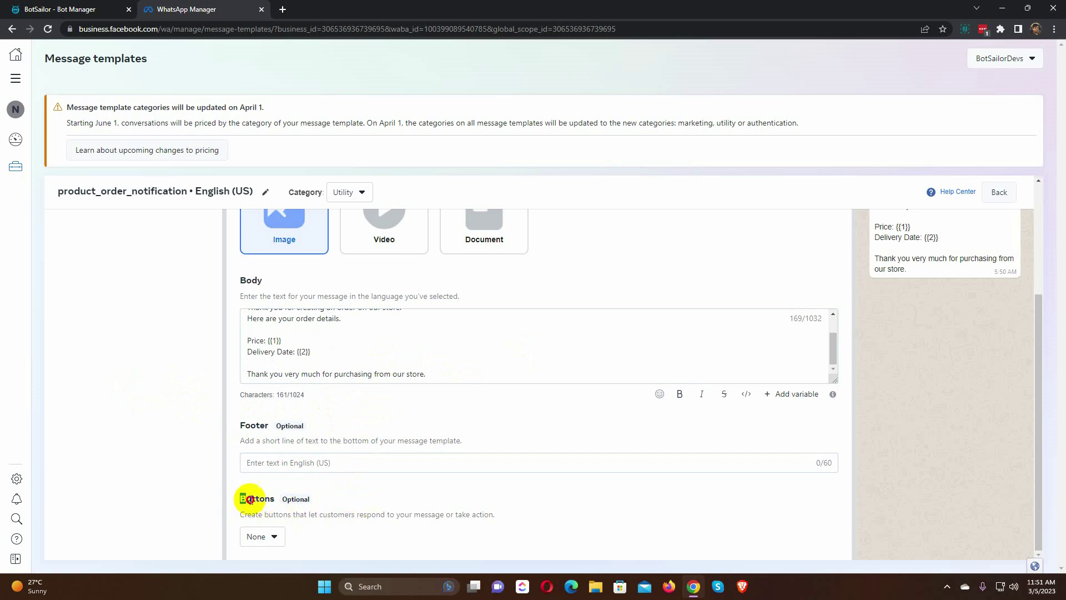
pyautogui.moveTo(240, 500); pyautogui.dragTo(314, 502)
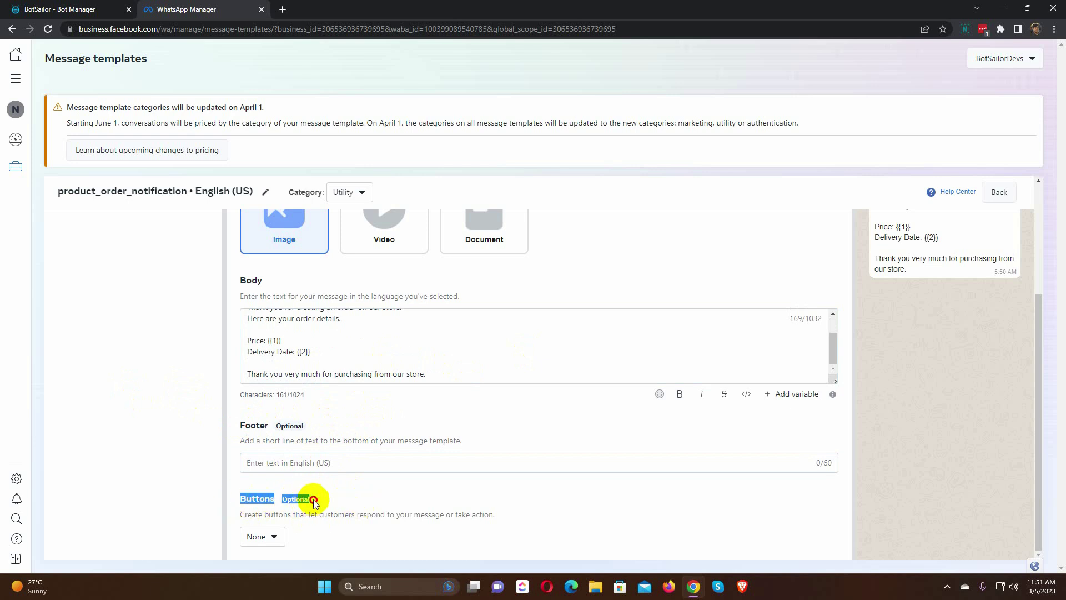
pyautogui.click(362, 503)
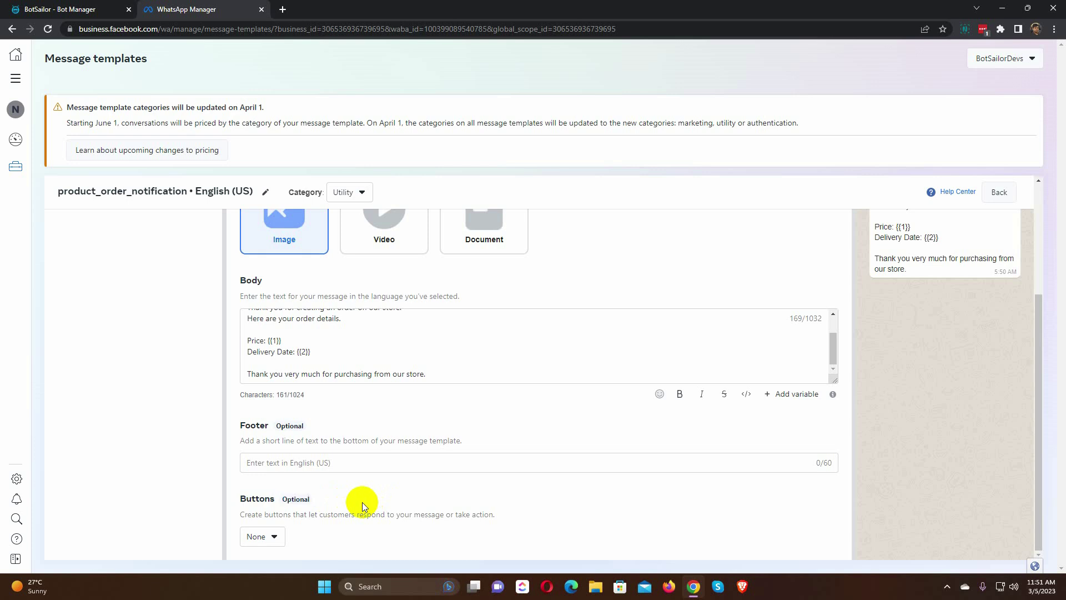
# - Add Quick Reply buttons labelled 'See New Arrivals' and 'Get Notified'
pyautogui.click(275, 538)
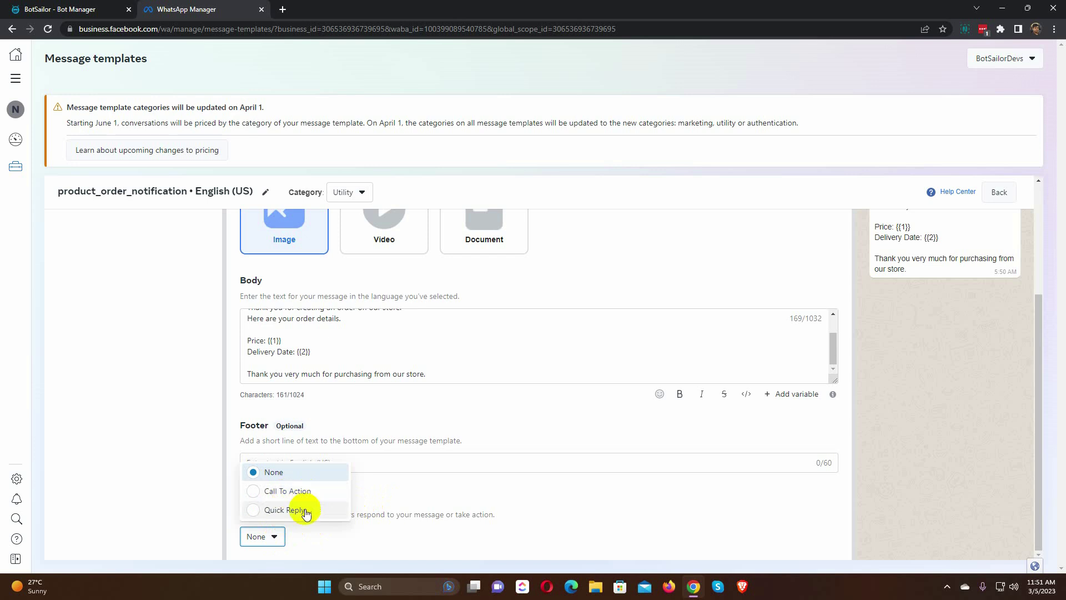
pyautogui.click(307, 509)
pyautogui.scroll(-2, 313, 510)
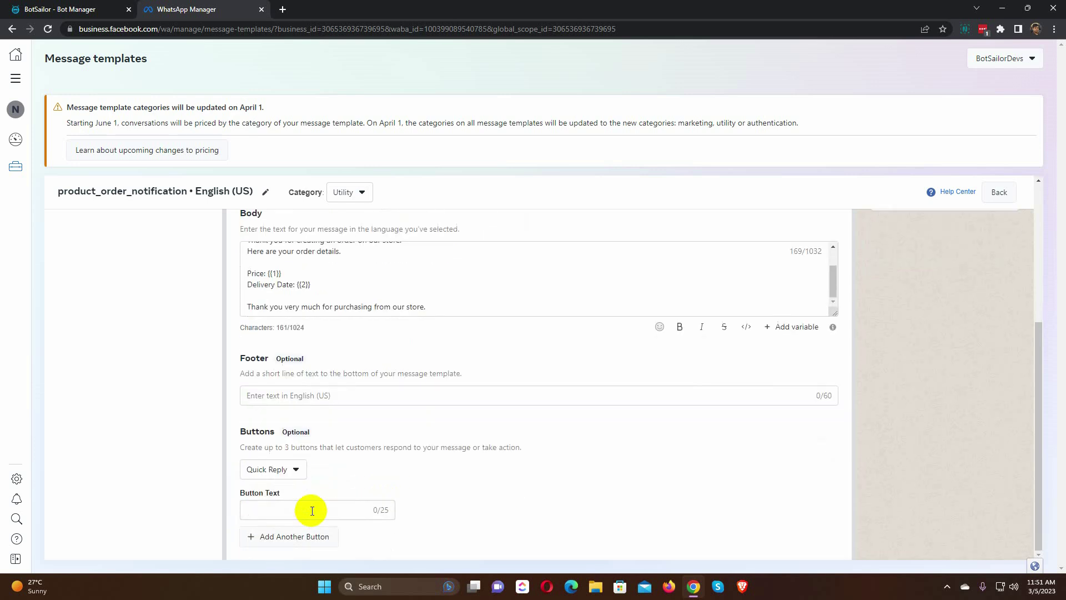
pyautogui.click(293, 508)
pyautogui.write('S')
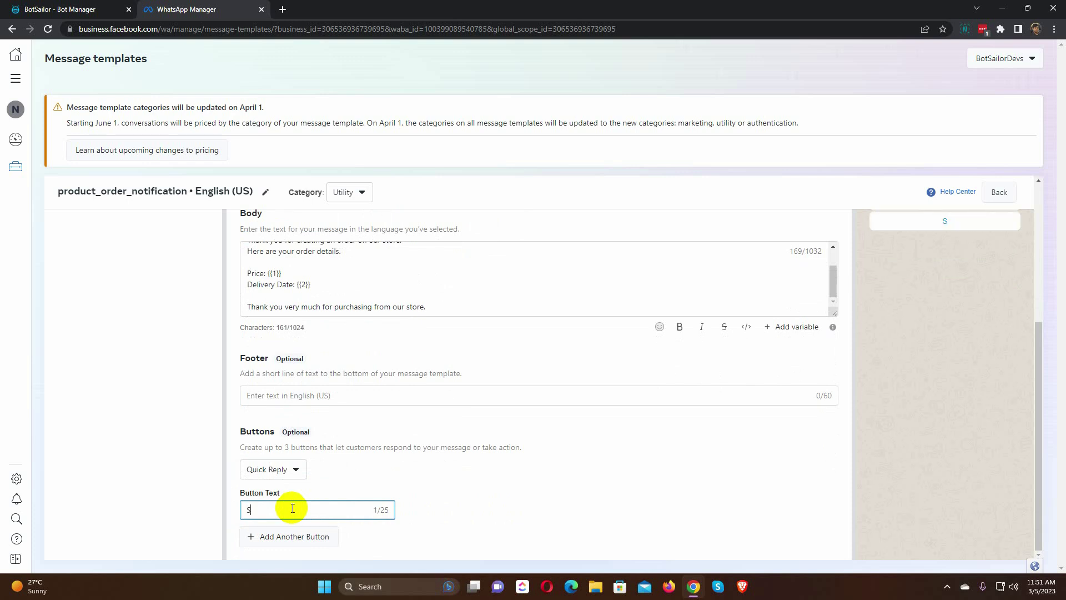
pyautogui.write('ee New Arriva')
pyautogui.write('ls')
pyautogui.click(442, 508)
pyautogui.click(297, 536)
pyautogui.click(281, 510)
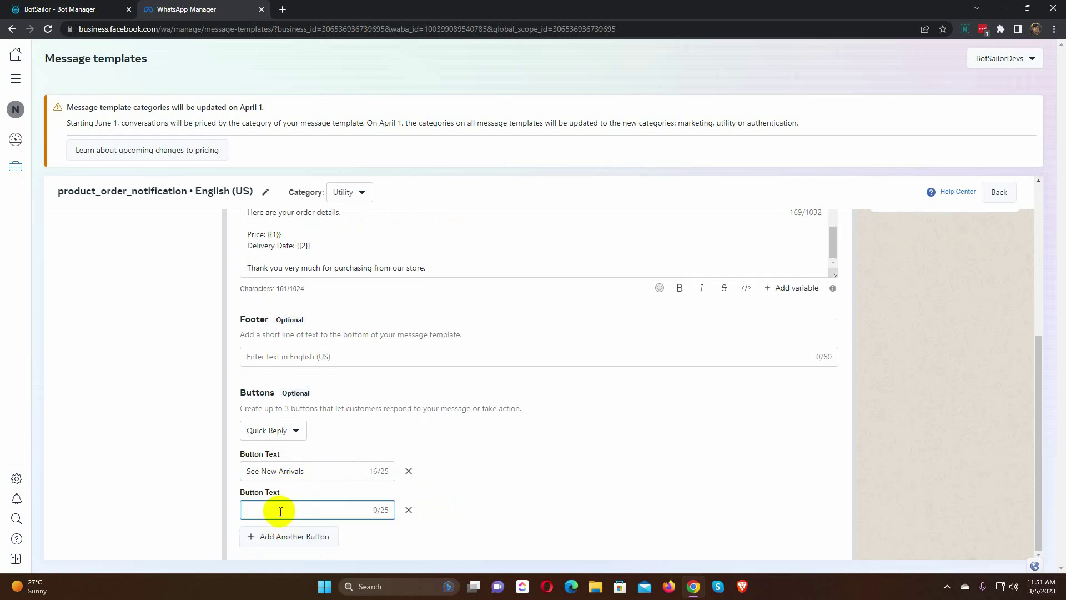
pyautogui.write('Get Notif')
pyautogui.write('ied')
pyautogui.click(440, 519)
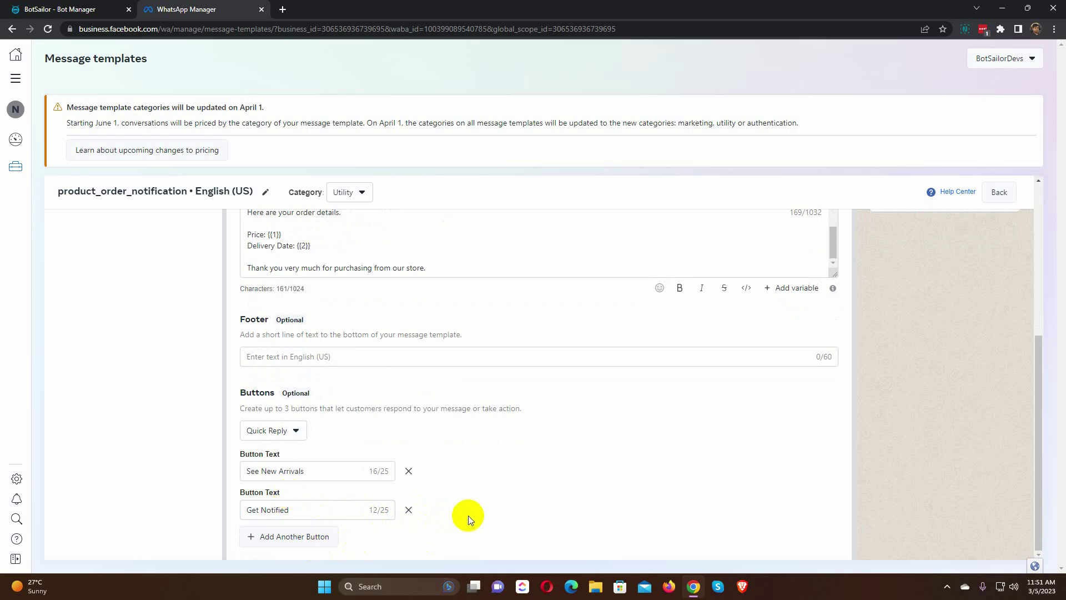
pyautogui.scroll(3, 468, 516)
pyautogui.scroll(1, 468, 516)
pyautogui.scroll(-1, 469, 516)
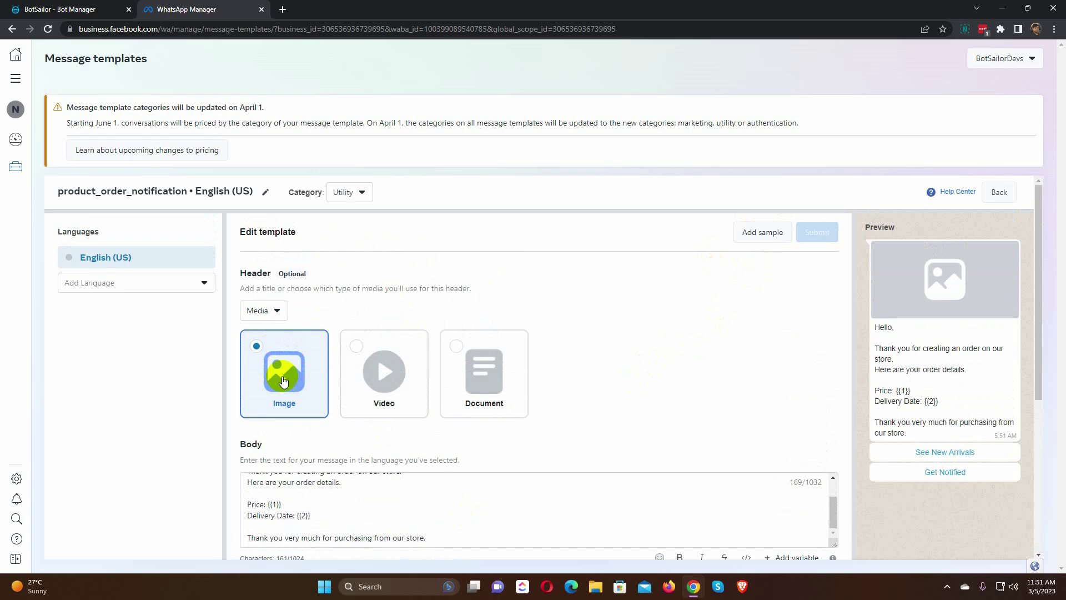
pyautogui.scroll(-2, 305, 383)
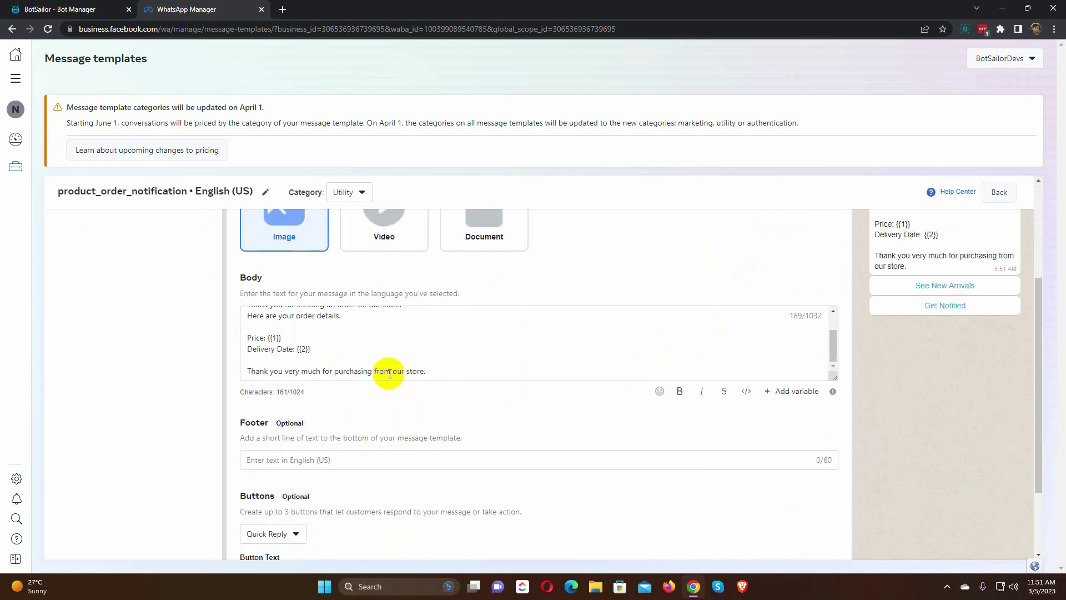
pyautogui.click(267, 338)
pyautogui.moveTo(267, 338); pyautogui.dragTo(311, 350)
pyautogui.scroll(2, 412, 371)
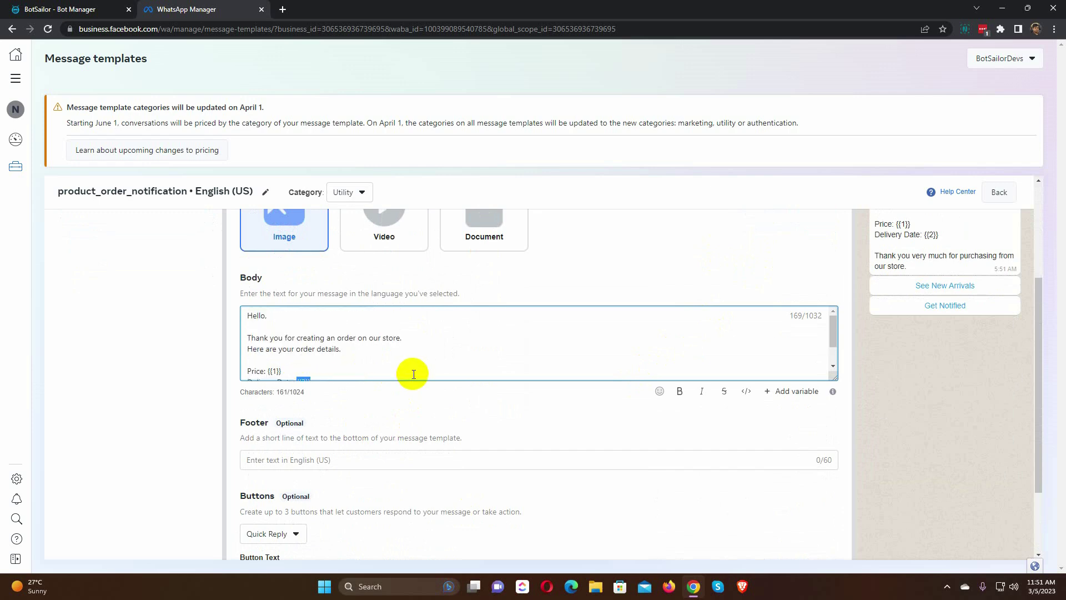
pyautogui.scroll(2, 531, 400)
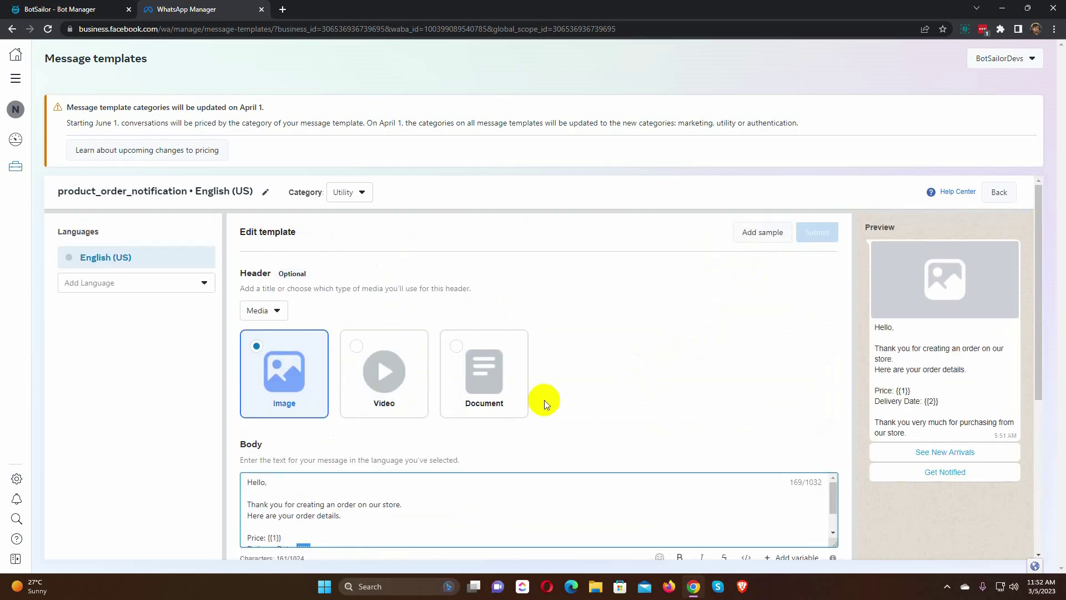
pyautogui.click(762, 232)
# - Upload the tutorial thumbnail as the sample header image
pyautogui.moveTo(317, 200); pyautogui.dragTo(374, 200)
pyautogui.click(396, 202)
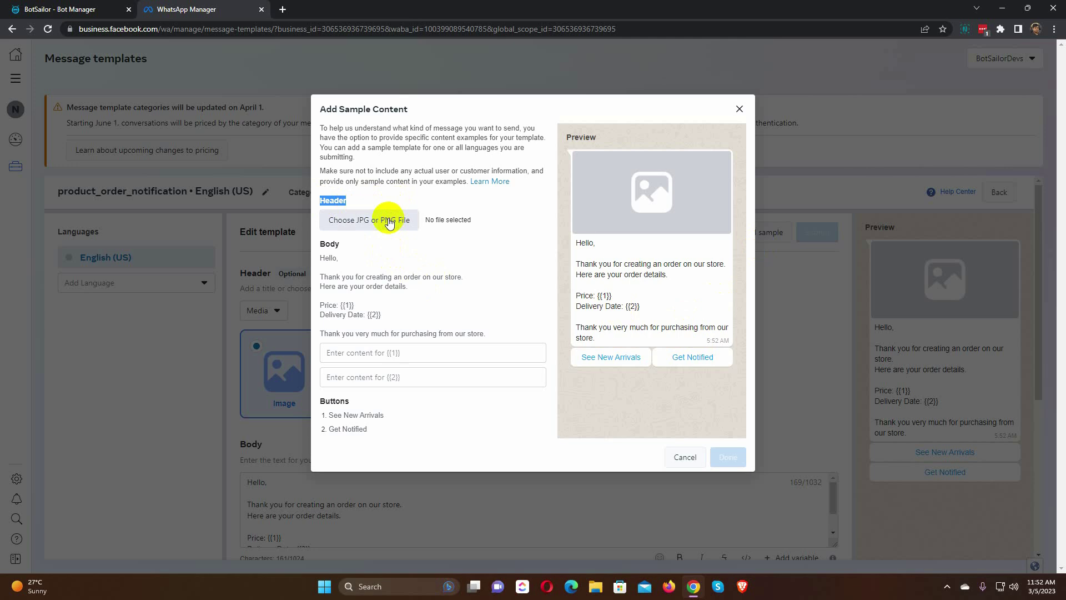
pyautogui.click(382, 220)
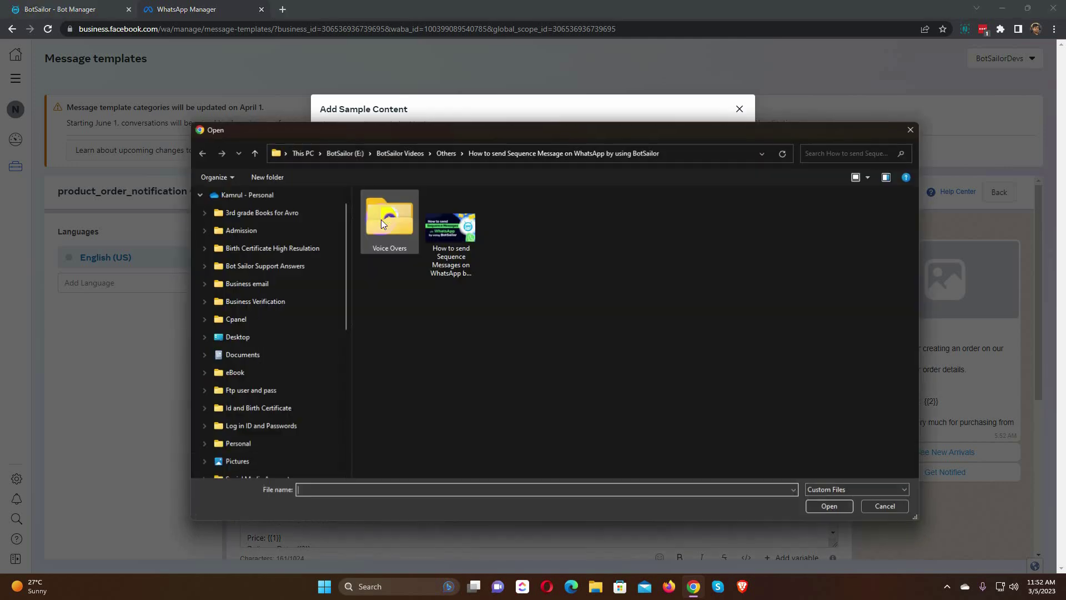
pyautogui.click(442, 233)
pyautogui.click(833, 505)
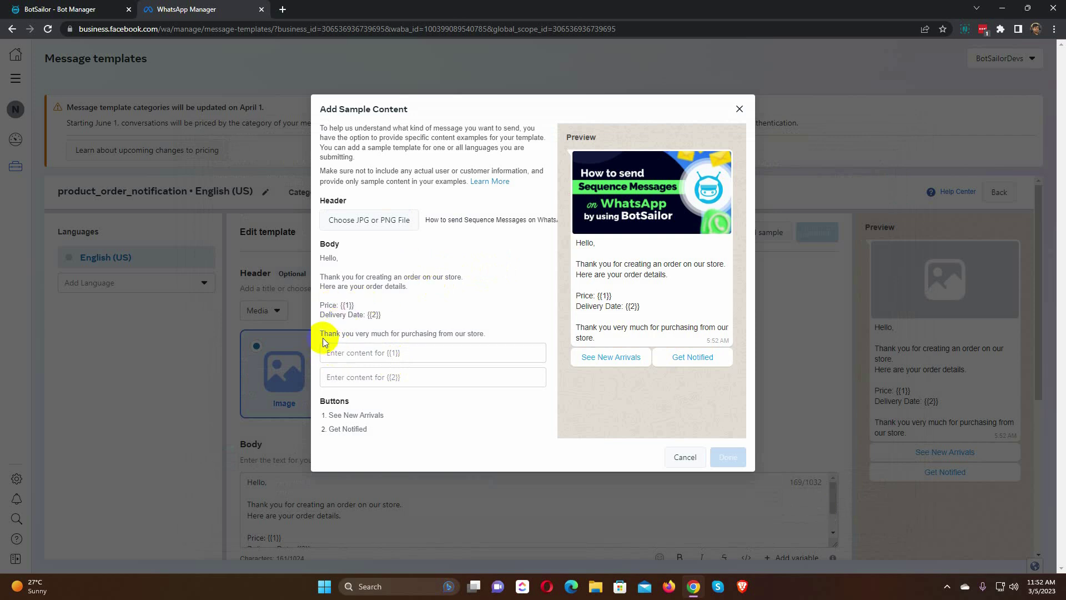
# - Enter sample price 140 and delivery date 10/03/2023 and accept the sample content
pyautogui.click(377, 352)
pyautogui.write('140')
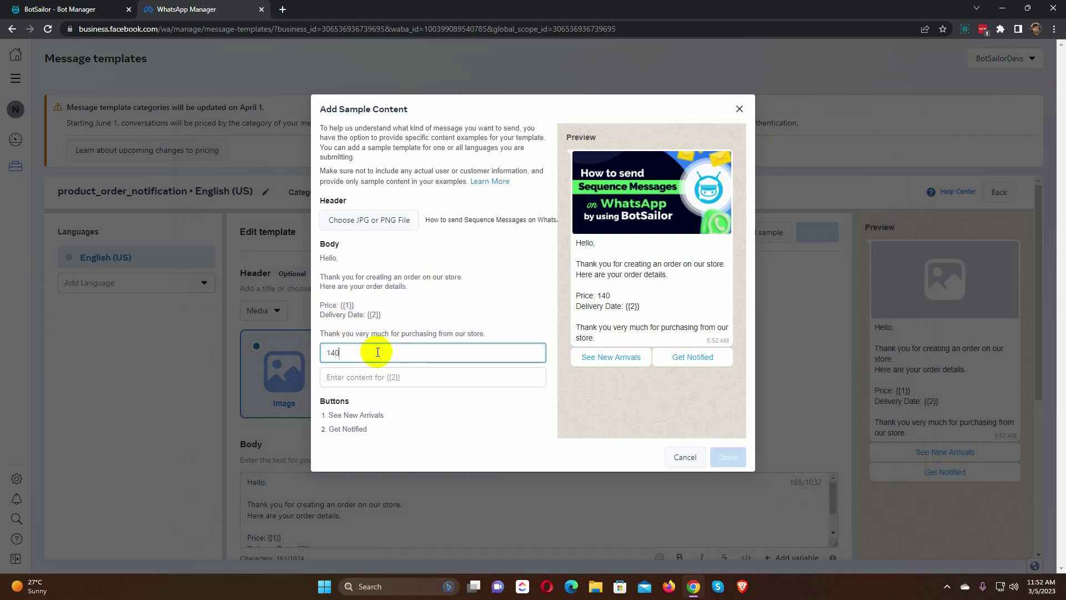
pyautogui.click(409, 400)
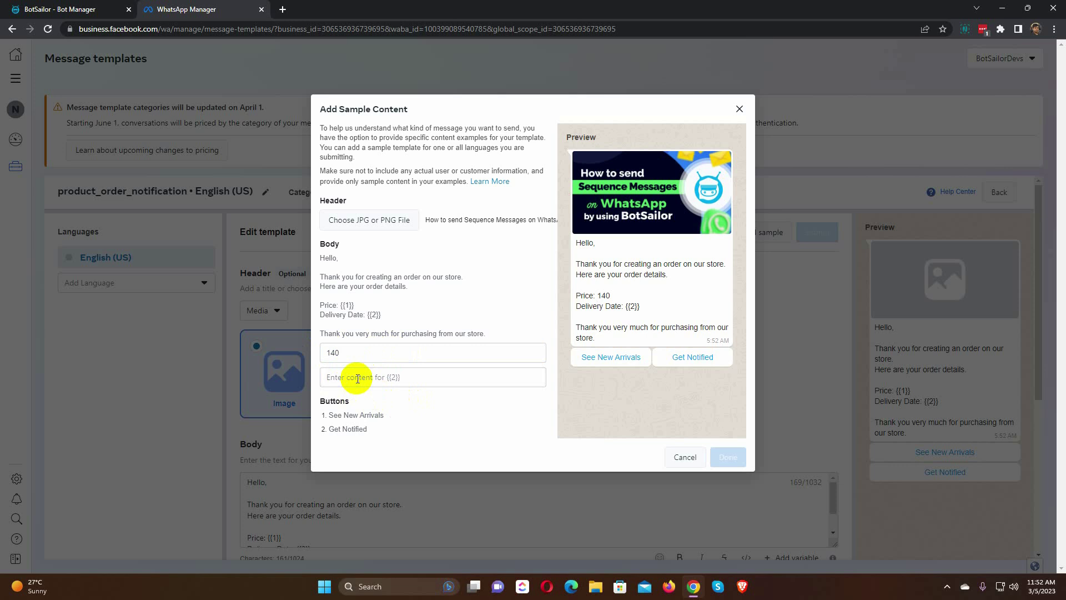
pyautogui.click(358, 380)
pyautogui.write('10')
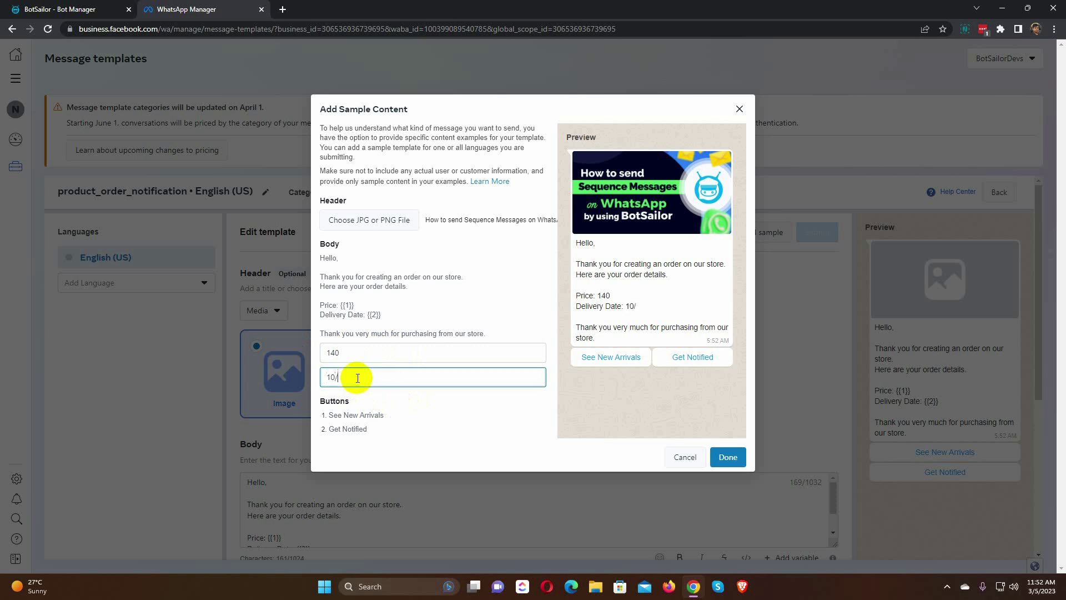
pyautogui.write('/03/2023')
pyautogui.click(435, 443)
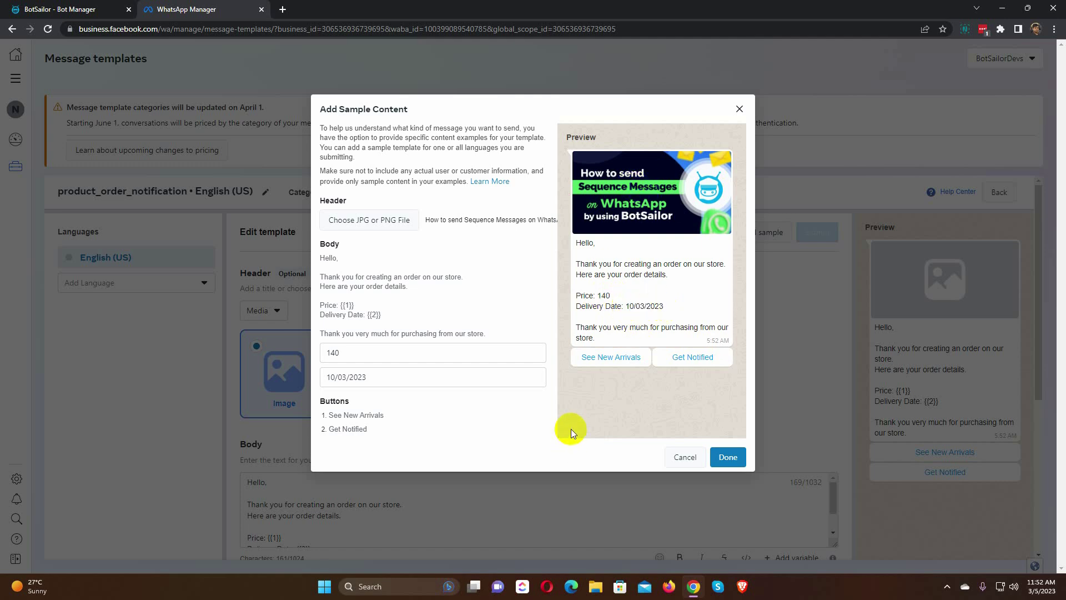
pyautogui.click(727, 457)
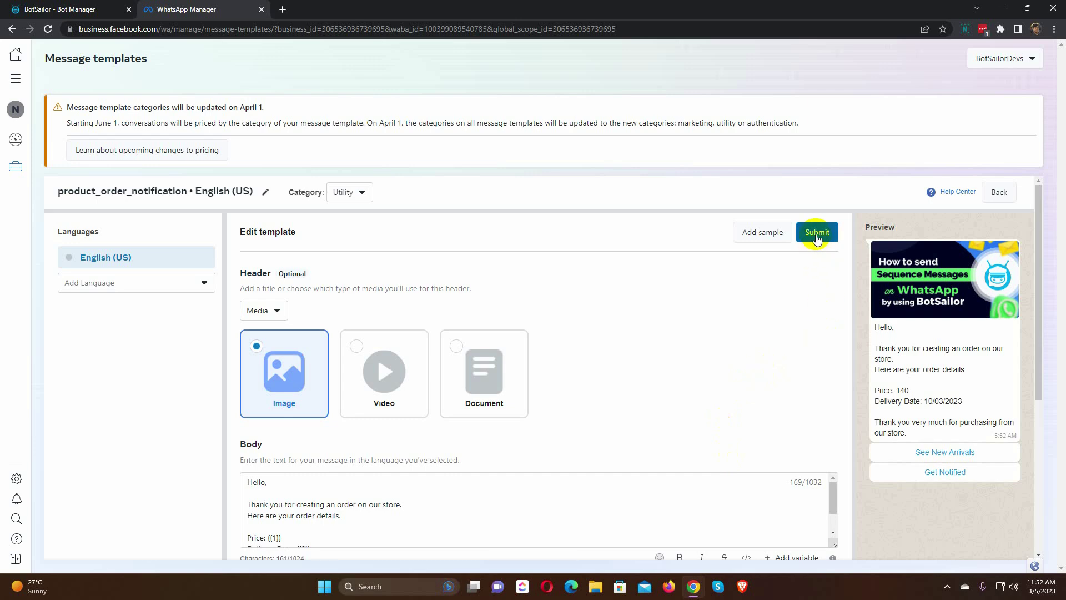
# - Submit the template for English (US) review and dismiss the submitted notice
pyautogui.click(815, 234)
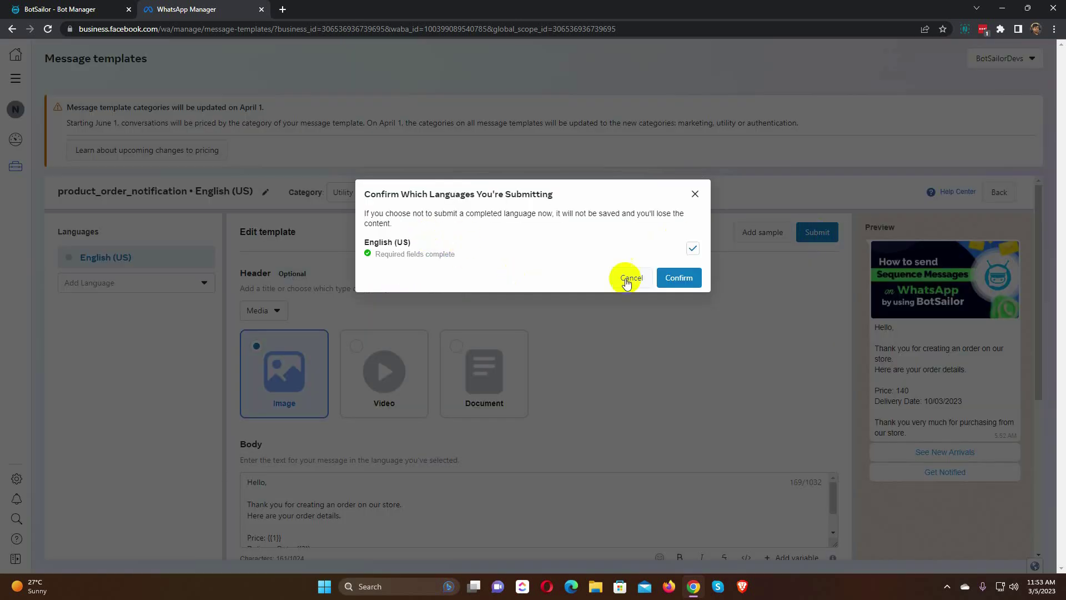
pyautogui.click(679, 279)
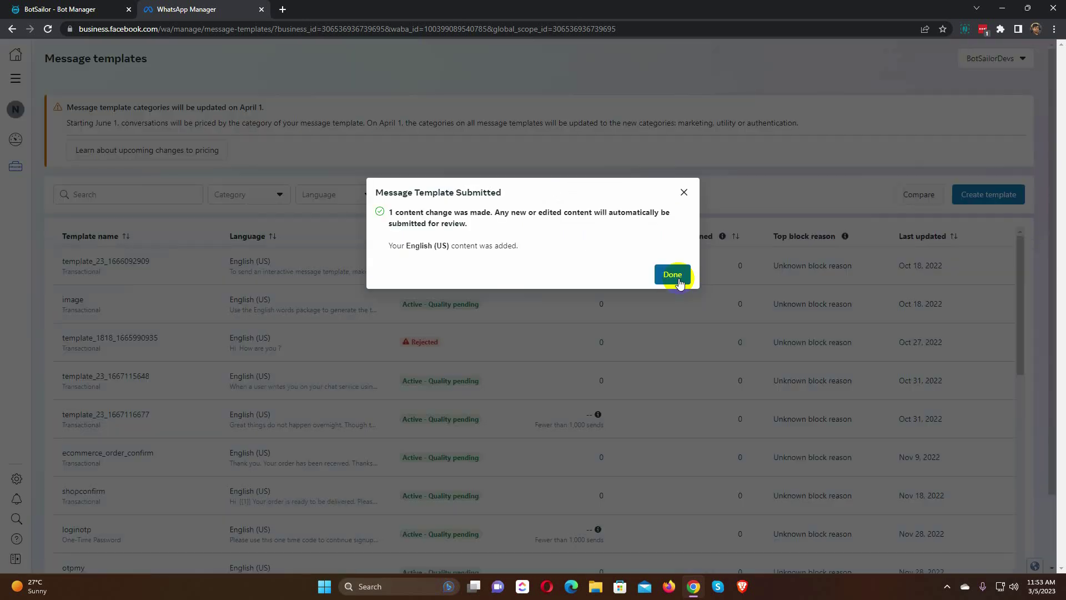
pyautogui.moveTo(388, 246); pyautogui.dragTo(529, 247)
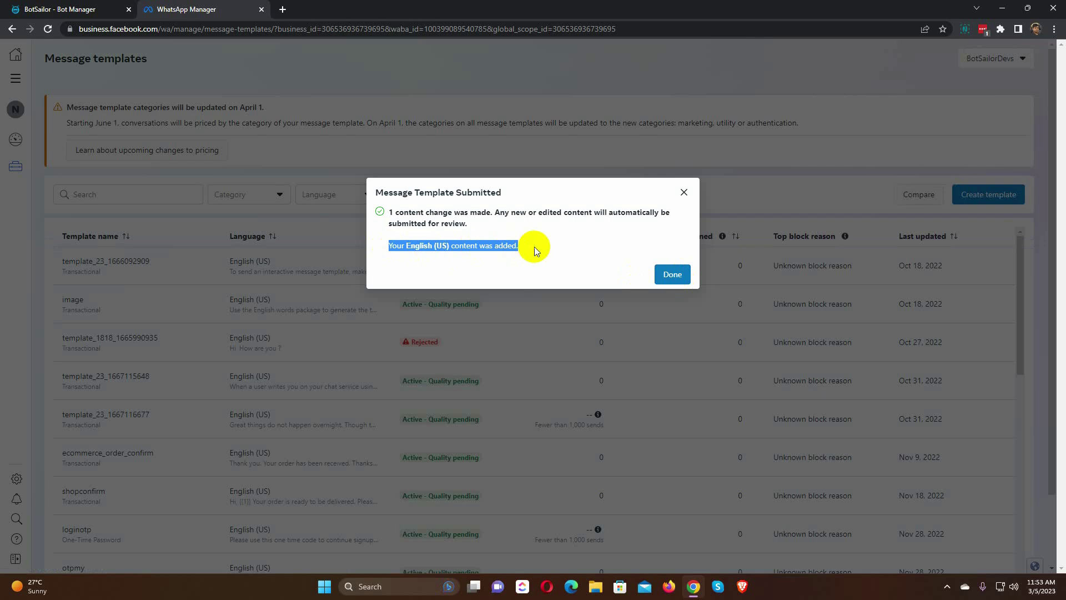
pyautogui.click(674, 274)
pyautogui.scroll(-10, 679, 270)
pyautogui.scroll(-3, 691, 374)
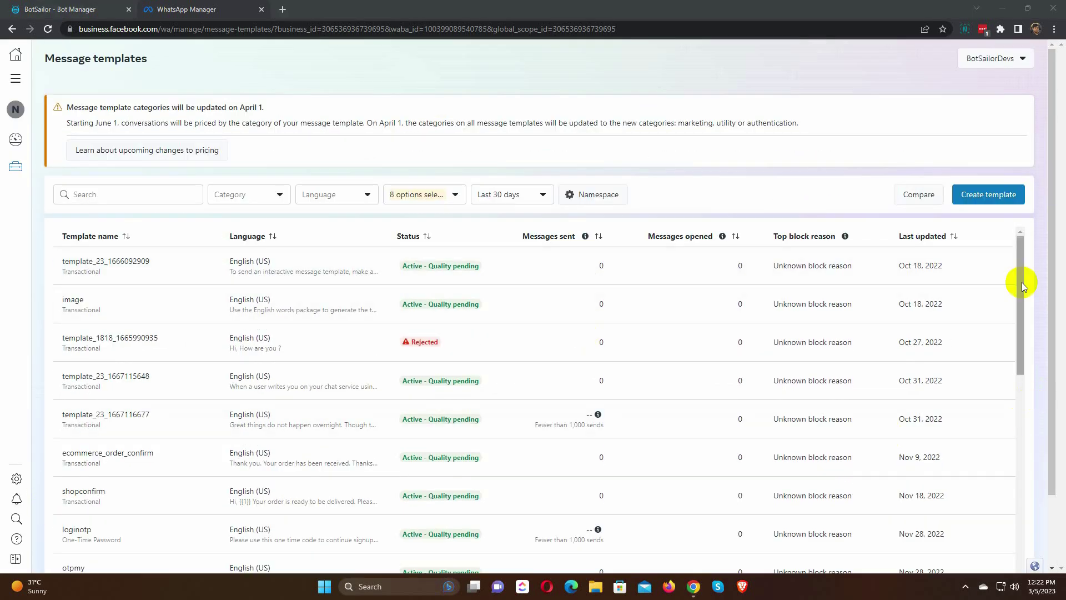
# - Reload the templates list to see product_order_notification active, then switch to the BotSailor tab
pyautogui.click(47, 27)
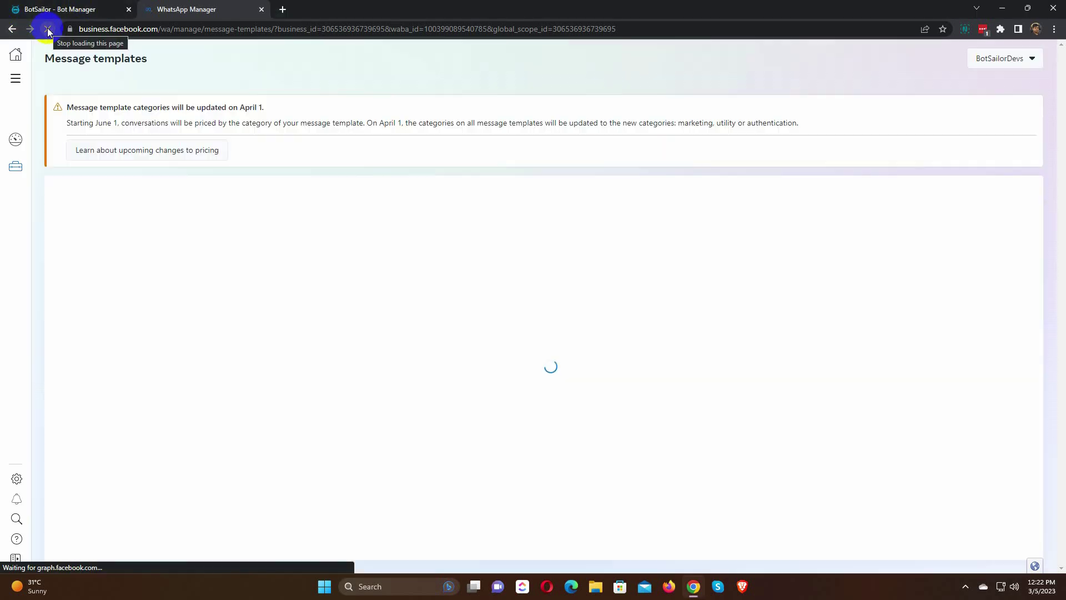
pyautogui.scroll(-2, 1033, 367)
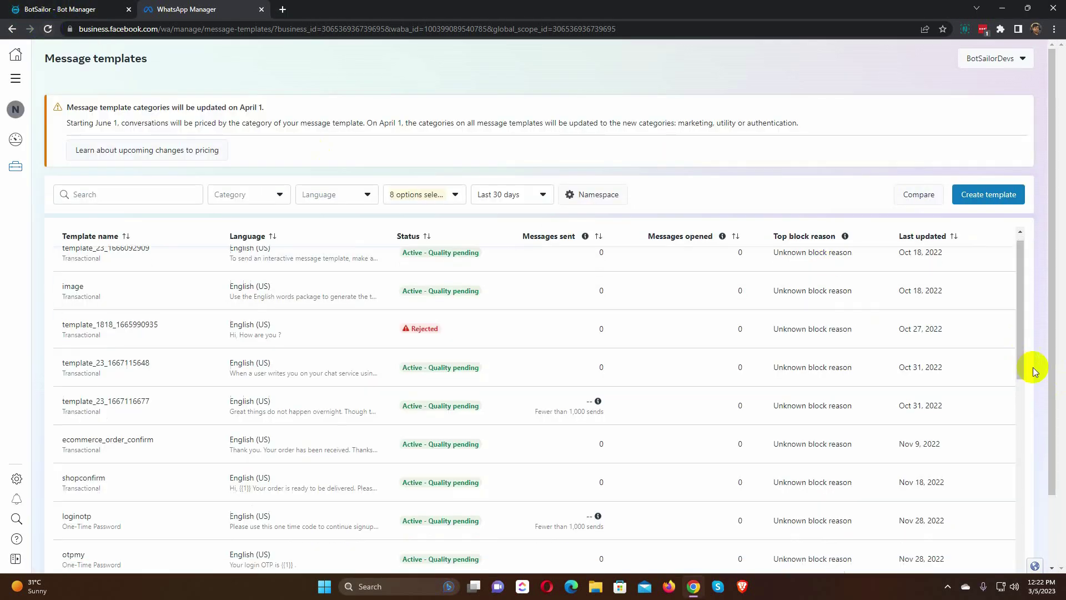
pyautogui.scroll(-5, 1057, 402)
pyautogui.scroll(-3, 460, 445)
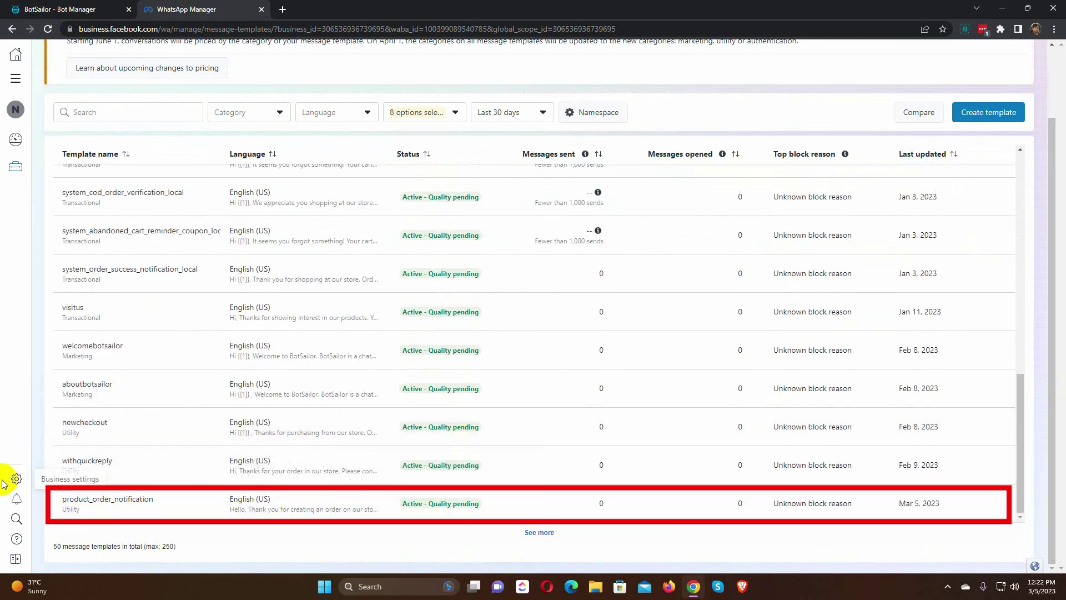
pyautogui.scroll(2, 77, 123)
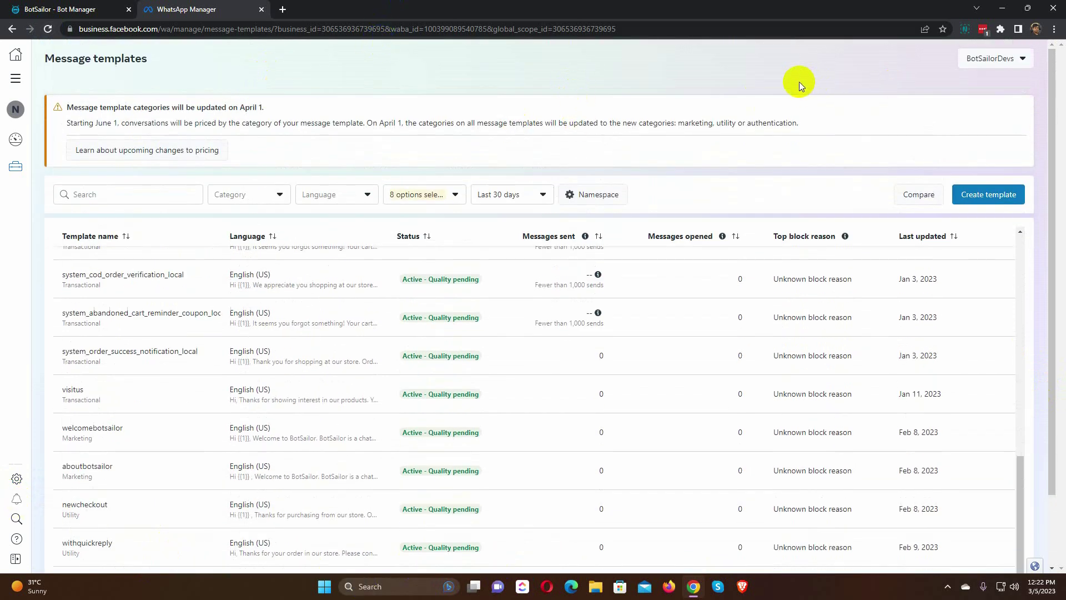
pyautogui.click(71, 10)
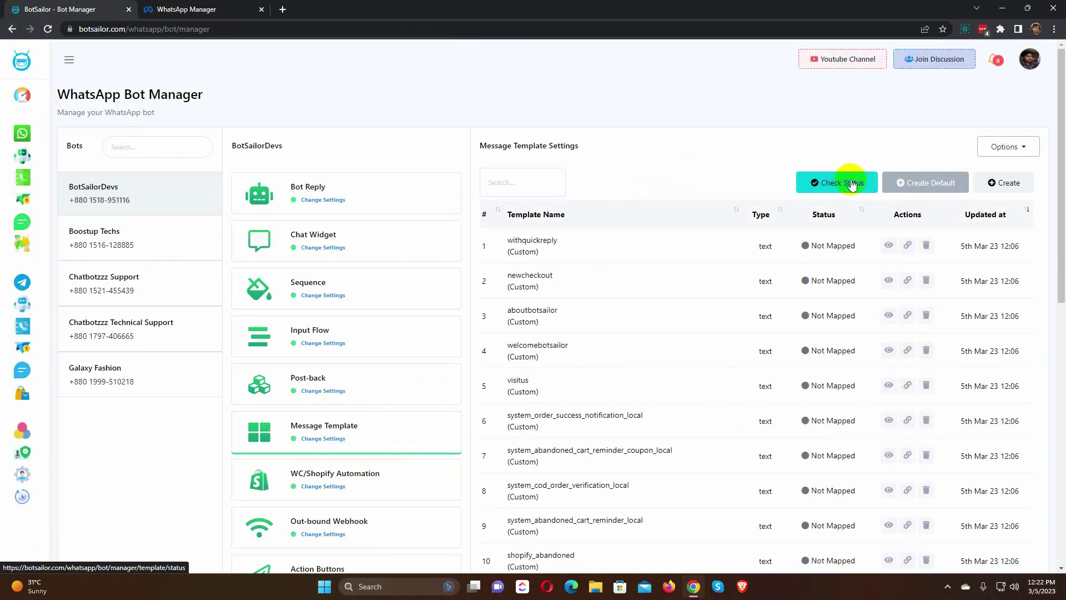
# - Sync template statuses with Check Status and open variable mapping for product_order_notification
pyautogui.click(852, 184)
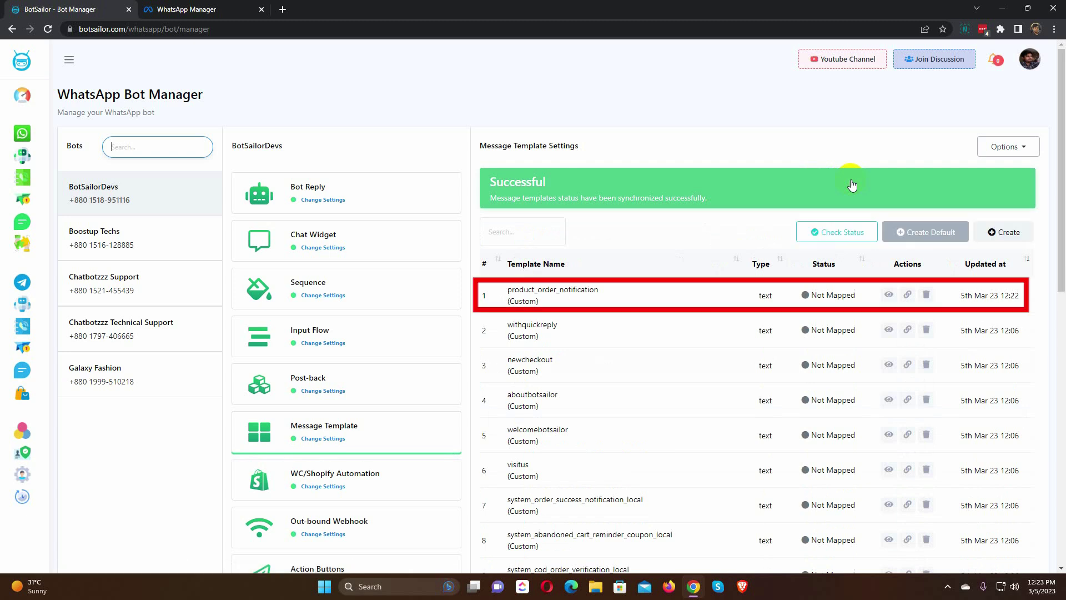
pyautogui.click(908, 295)
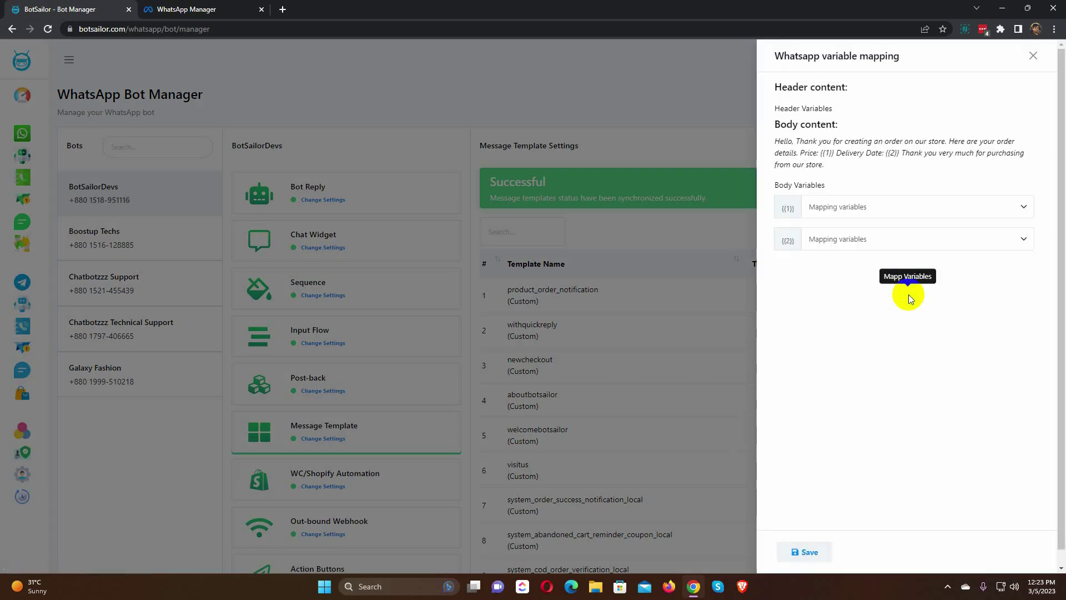
# - Map {{1}} to system-cart-total-price and {{2}} to system-delivery-date
pyautogui.click(883, 208)
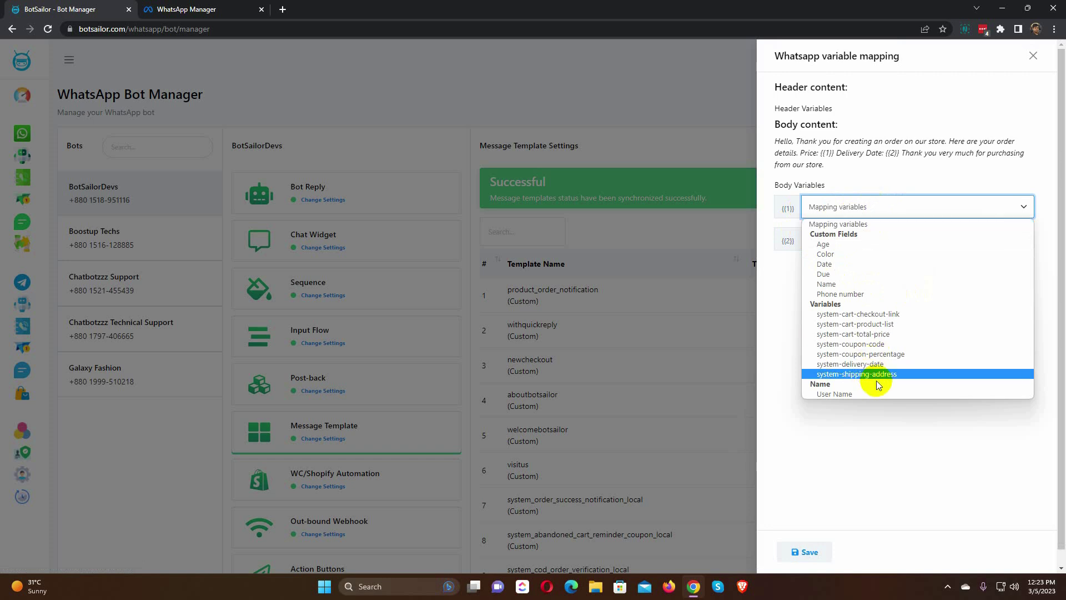
pyautogui.click(872, 336)
pyautogui.click(870, 239)
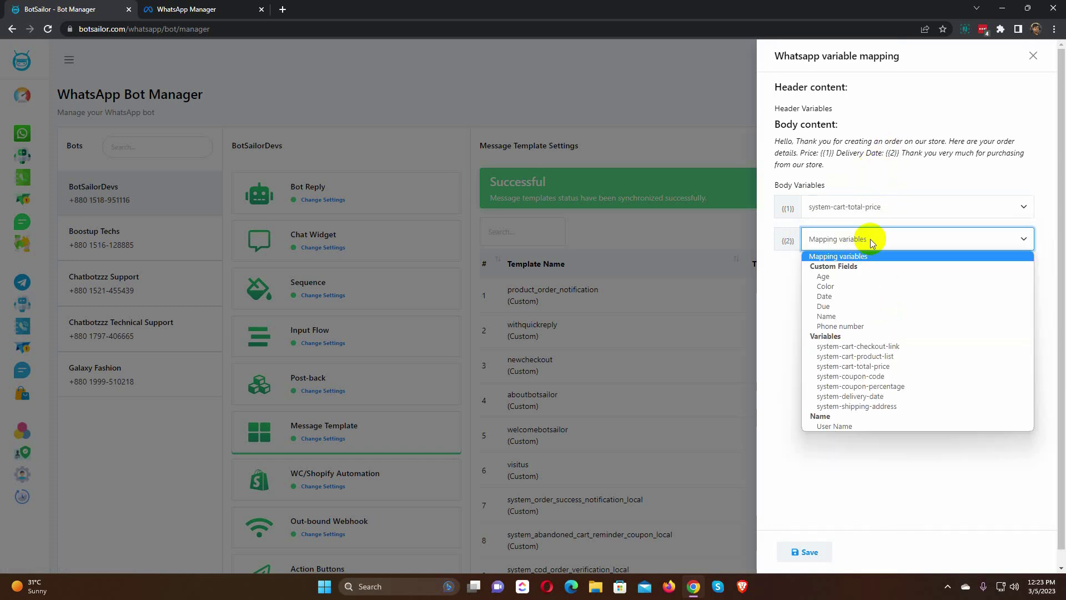
pyautogui.click(862, 397)
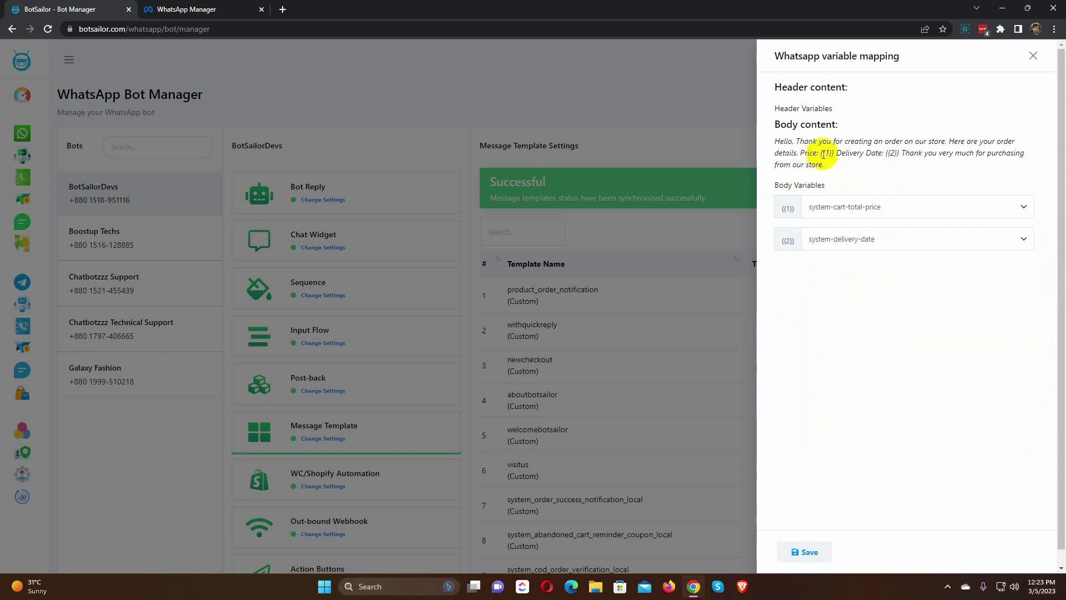
# - Save the variable mappings and dismiss the success message
pyautogui.moveTo(886, 153); pyautogui.dragTo(900, 152)
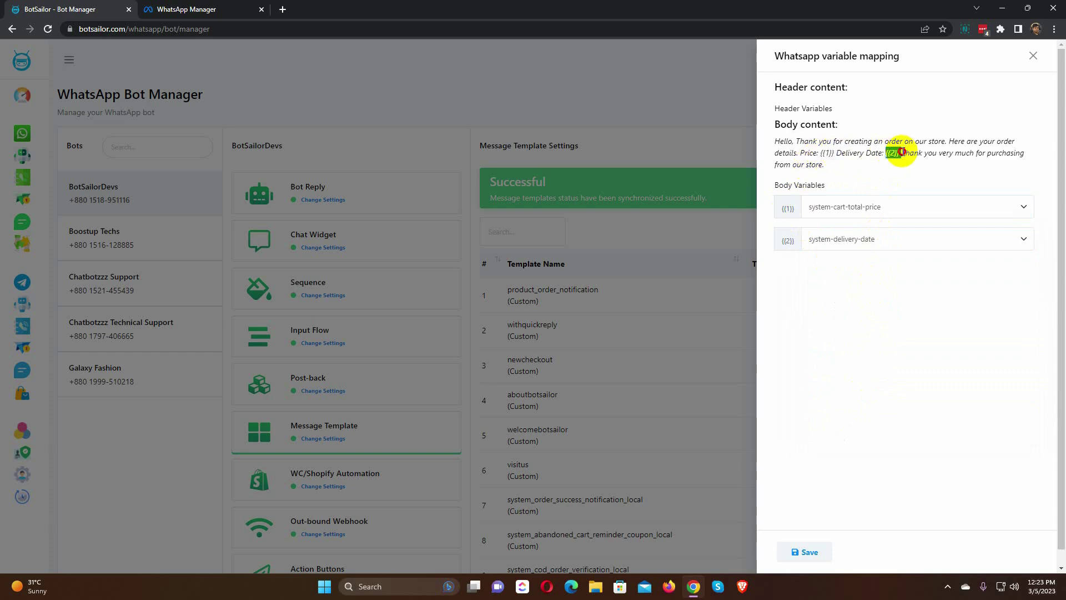
pyautogui.click(806, 552)
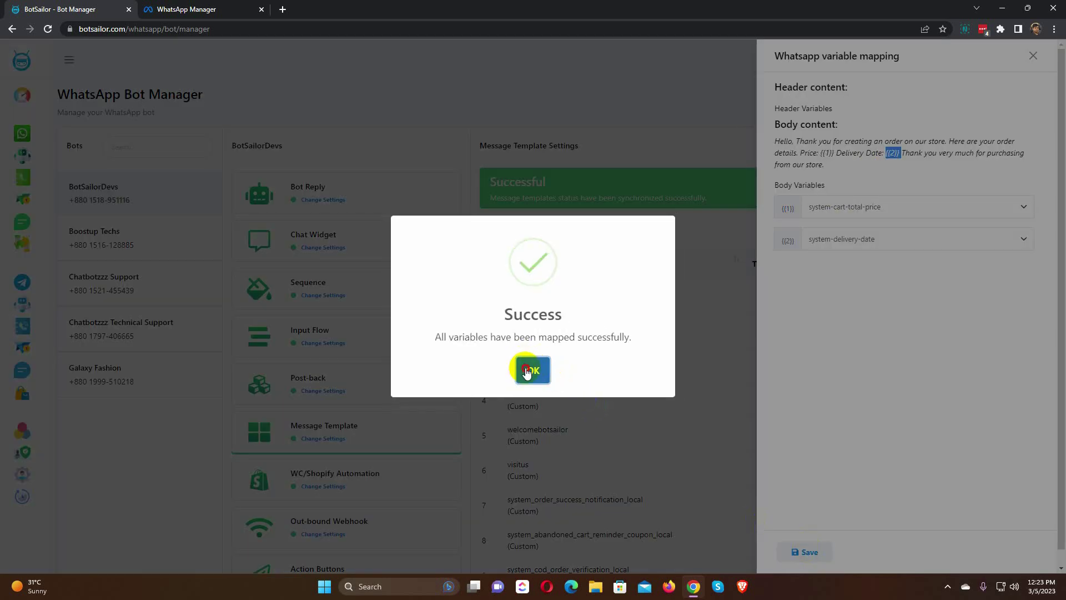
pyautogui.click(528, 372)
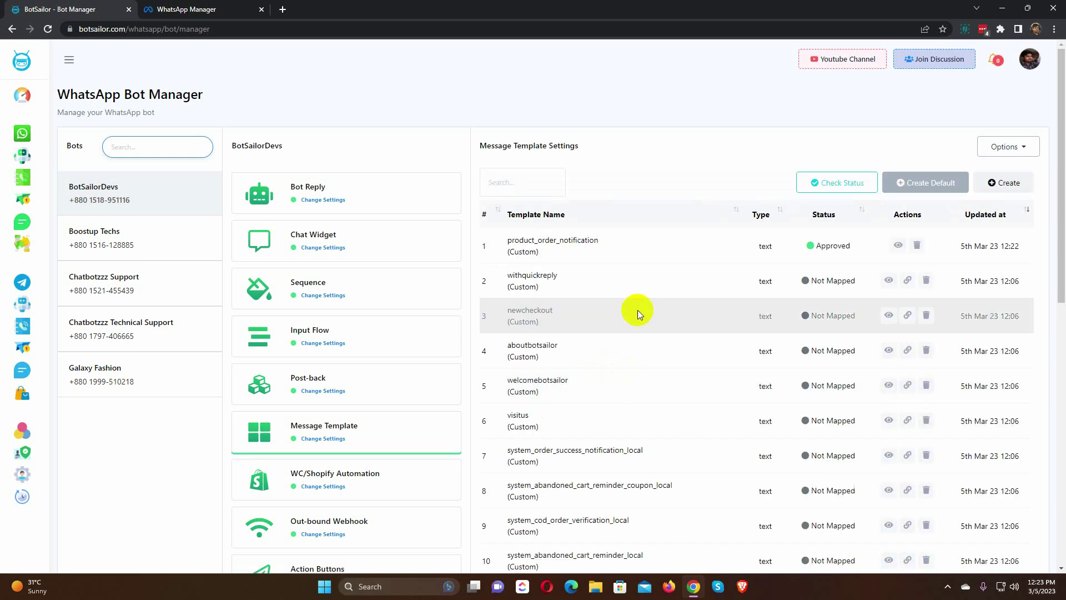
pyautogui.moveTo(745, 245); pyautogui.dragTo(859, 251)
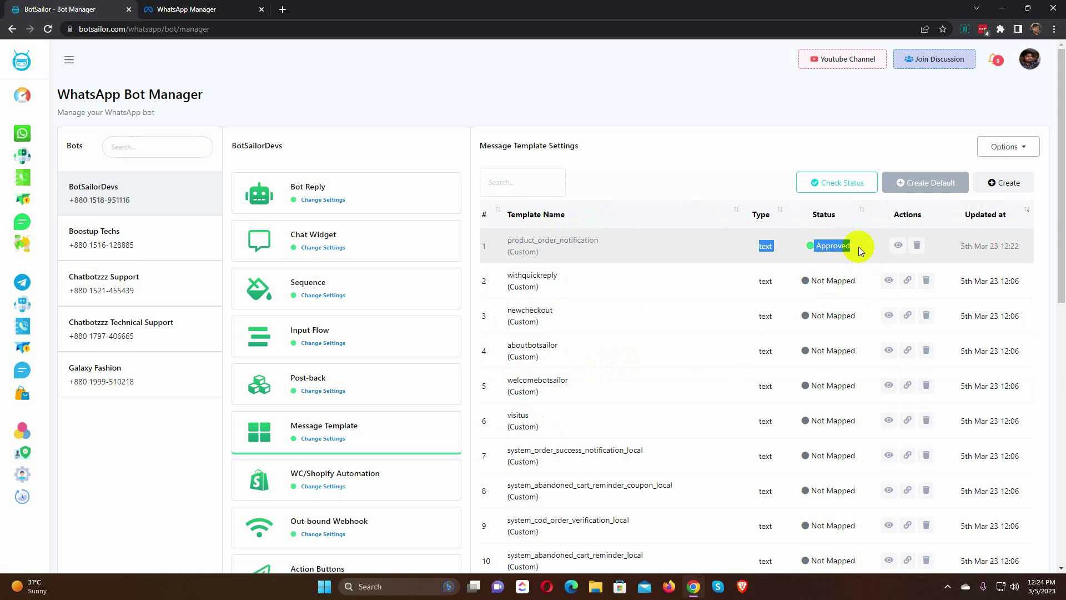
pyautogui.click(861, 251)
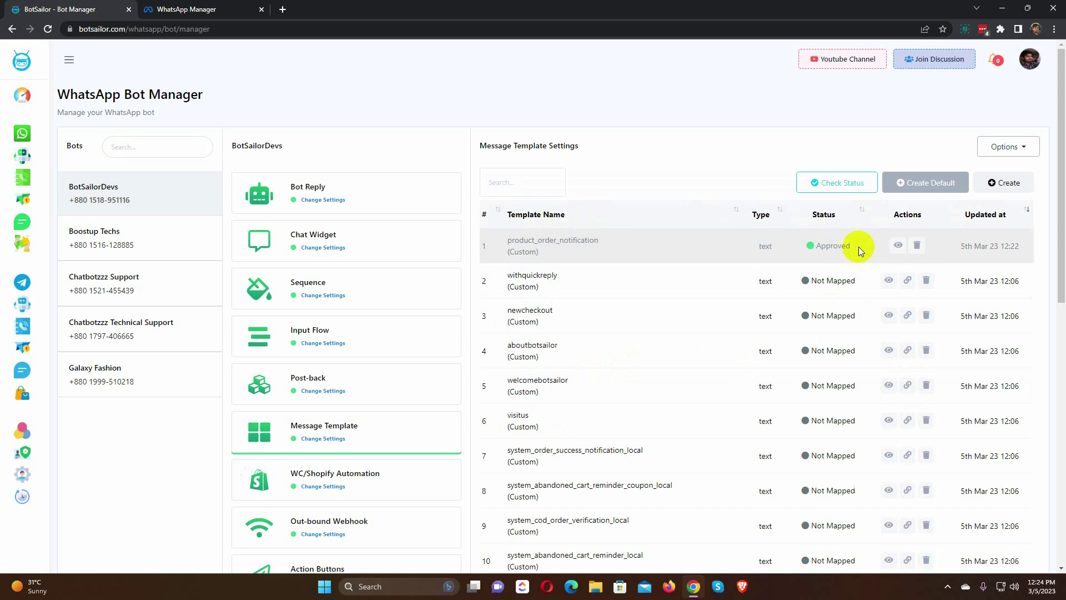